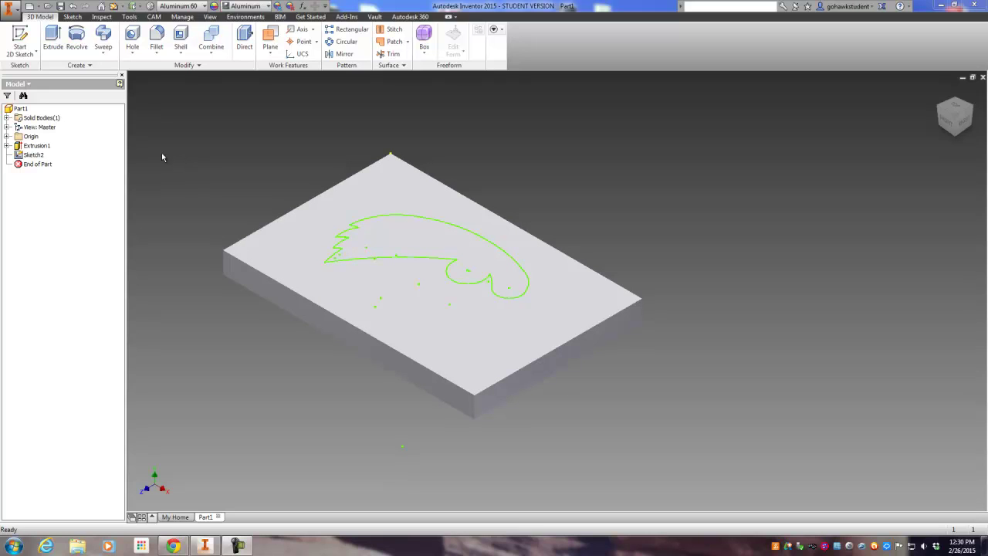
- Switch to the CAM ribbon tab to show the milling and toolpath tools for the plate
left_click(154, 17)
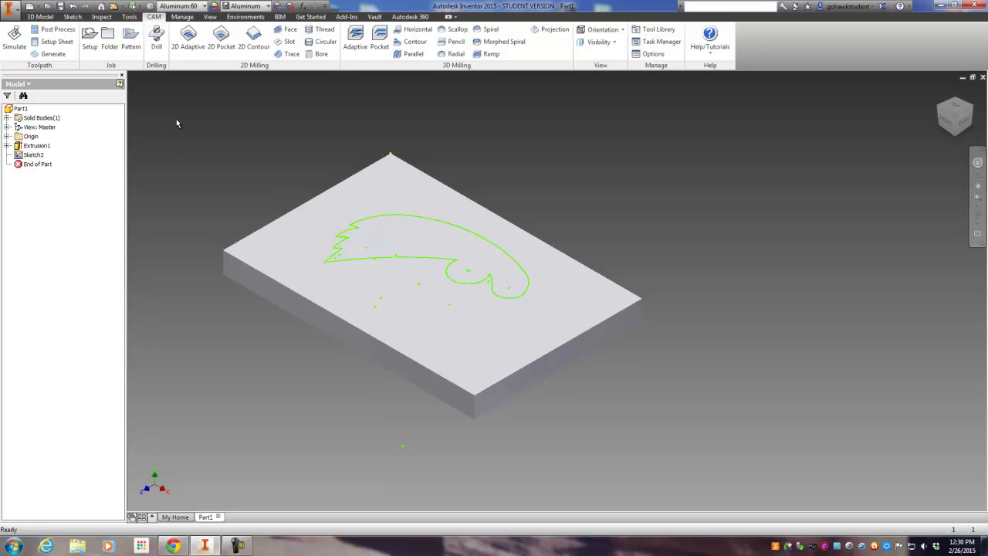
- Start a new setup with origin at the plate's top corner, Z along the left vertical edge
left_click(89, 39)
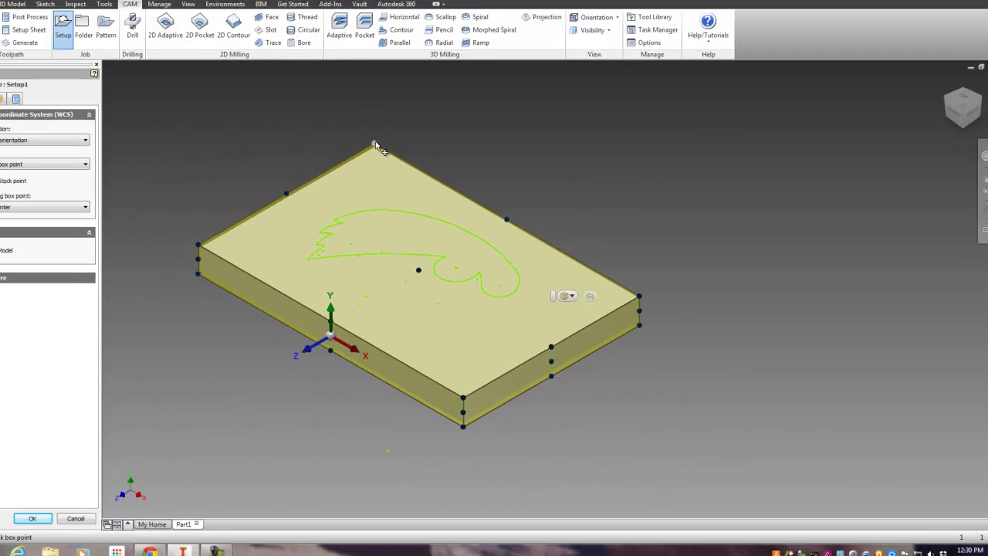
left_click(205, 57)
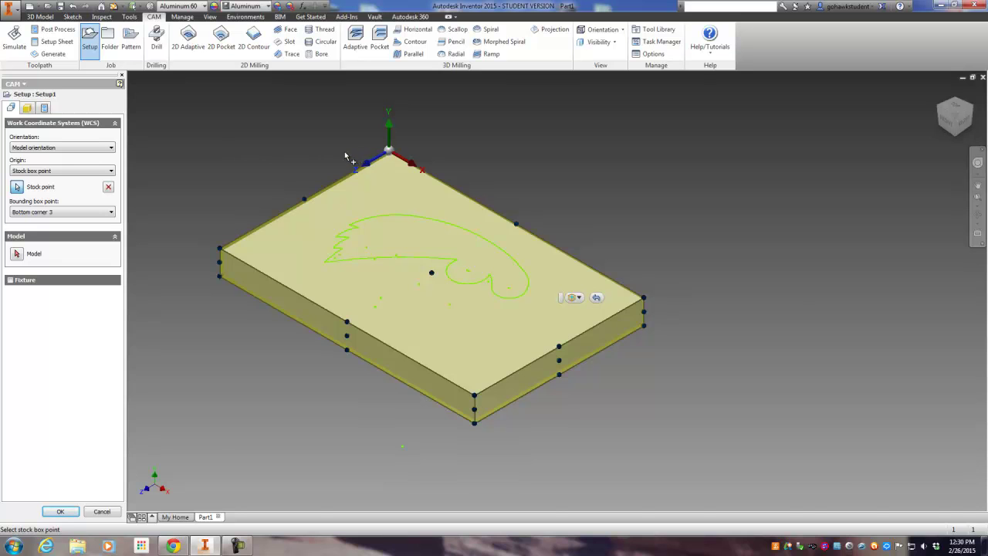
scroll(366, 175, "up", 5)
scroll(434, 131, "down", 3)
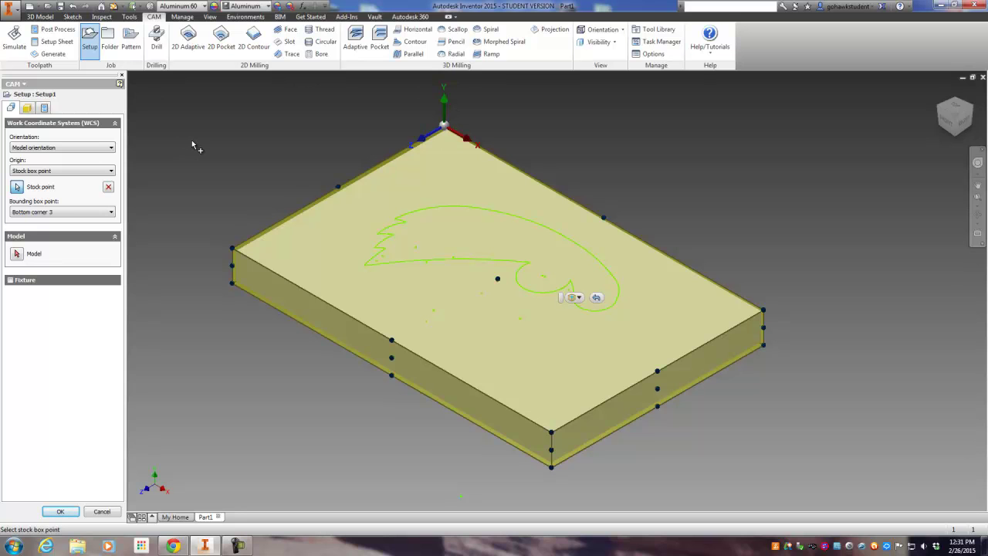
left_click(86, 149)
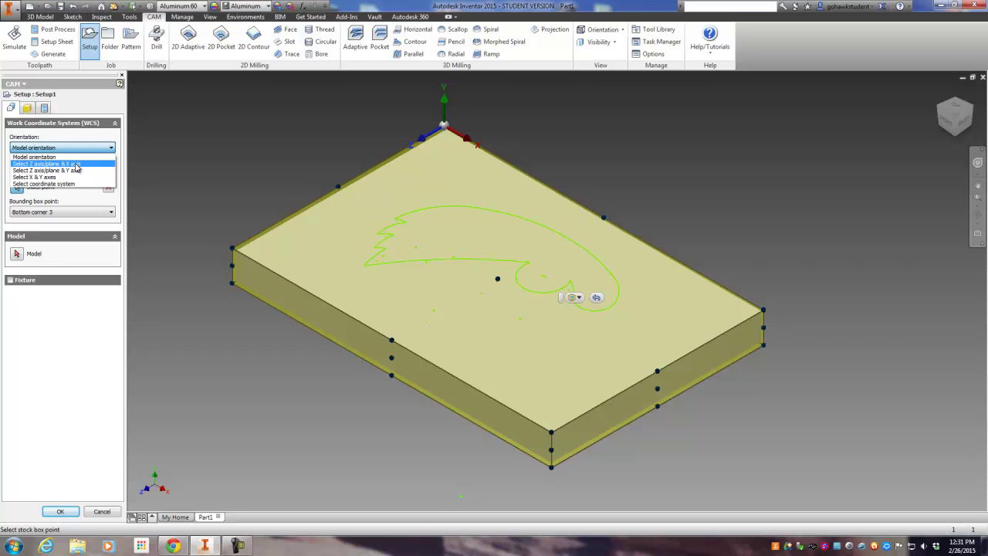
left_click(77, 164)
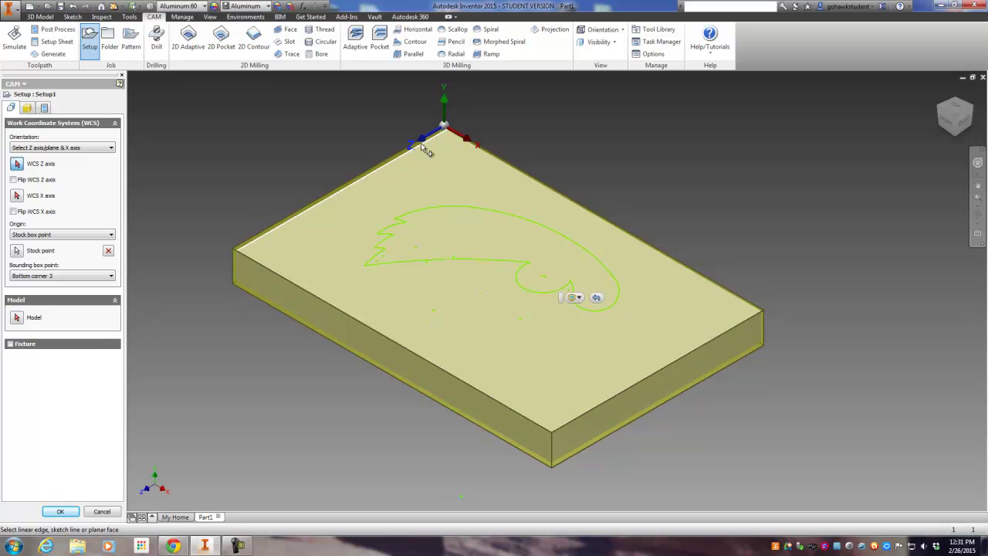
left_click(242, 277)
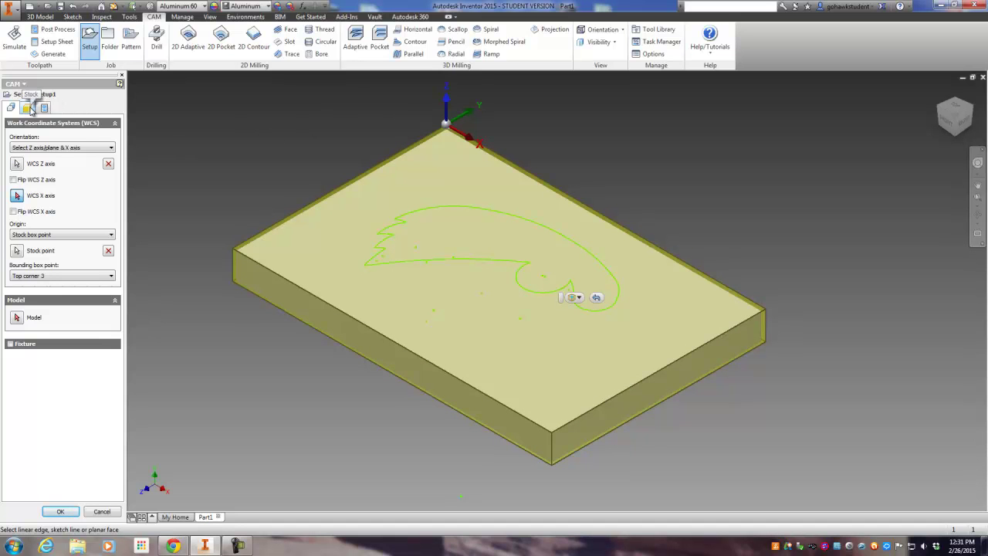
- Set the stock offset mode to No additional stock and confirm Setup1
left_click(28, 107)
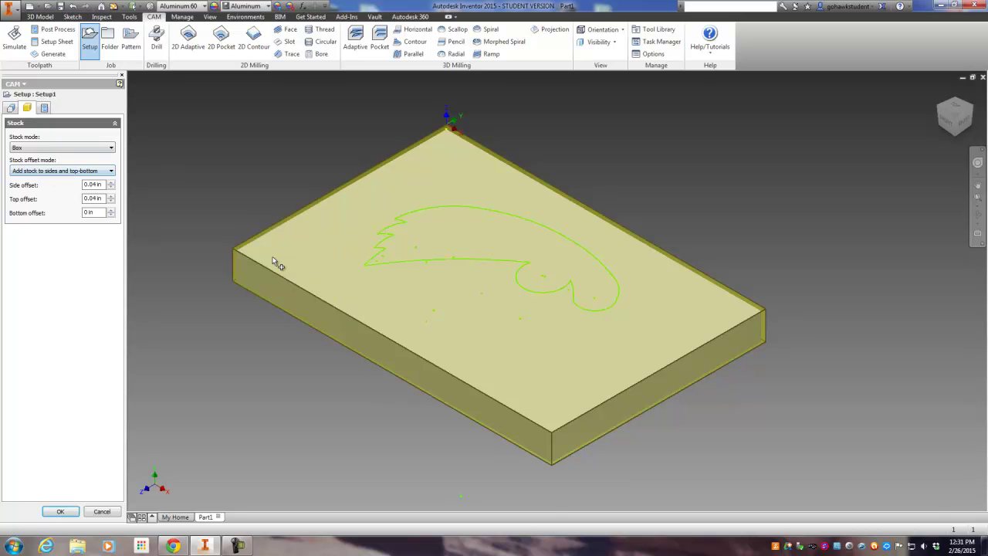
scroll(278, 258, "up", 5)
scroll(175, 238, "down", 5)
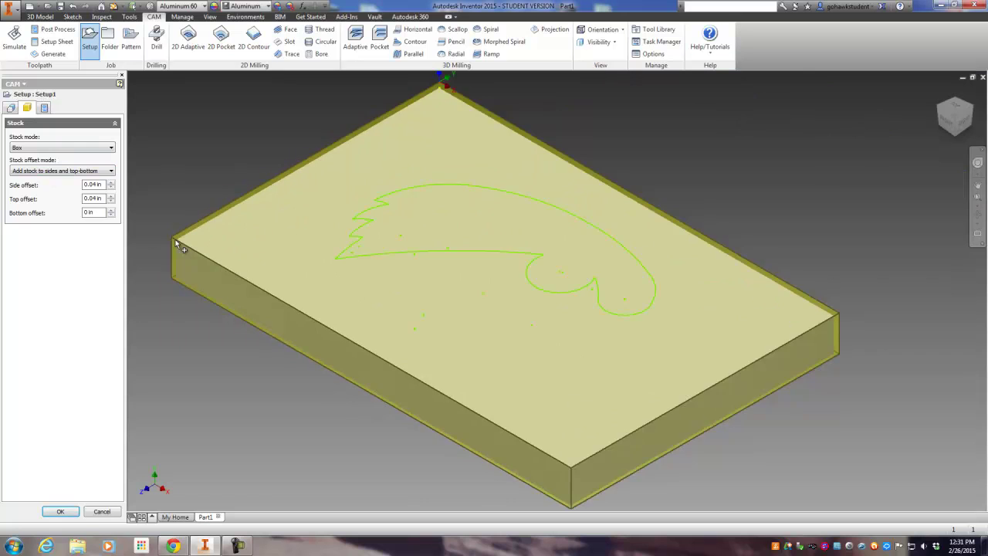
left_click(97, 171)
left_click(68, 181)
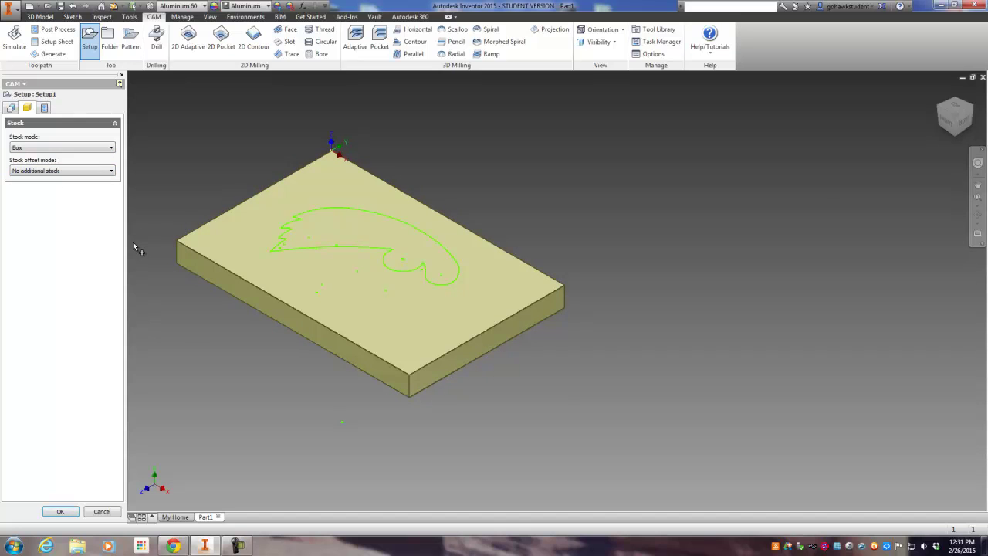
left_click(58, 511)
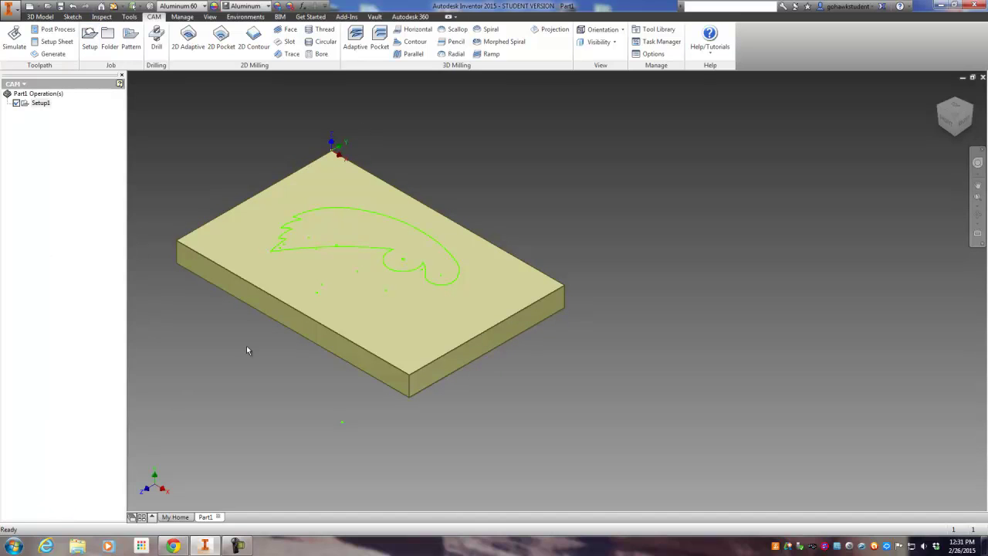
- Create a 2D Contour operation and bring up its Select Tool library
scroll(378, 264, "up", 5)
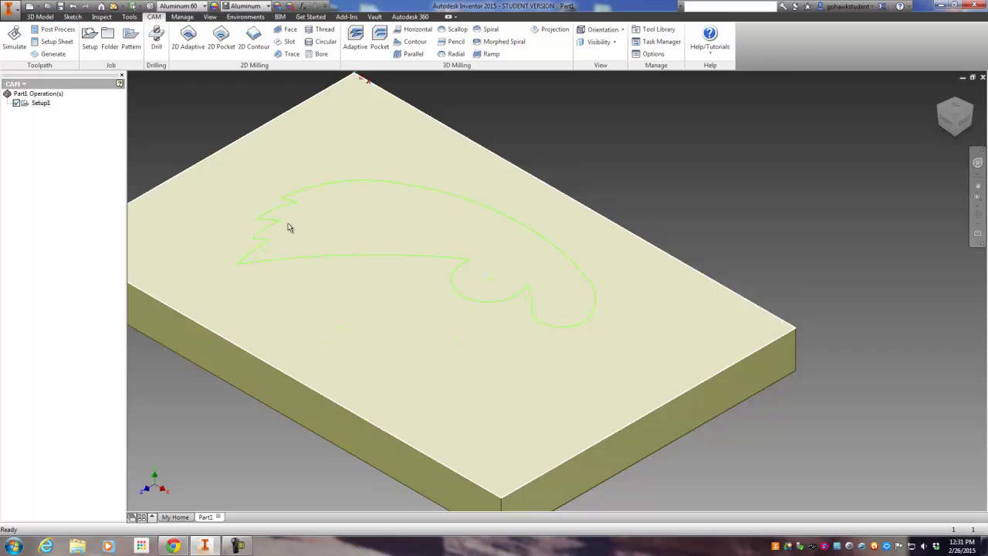
scroll(288, 224, "down", 4)
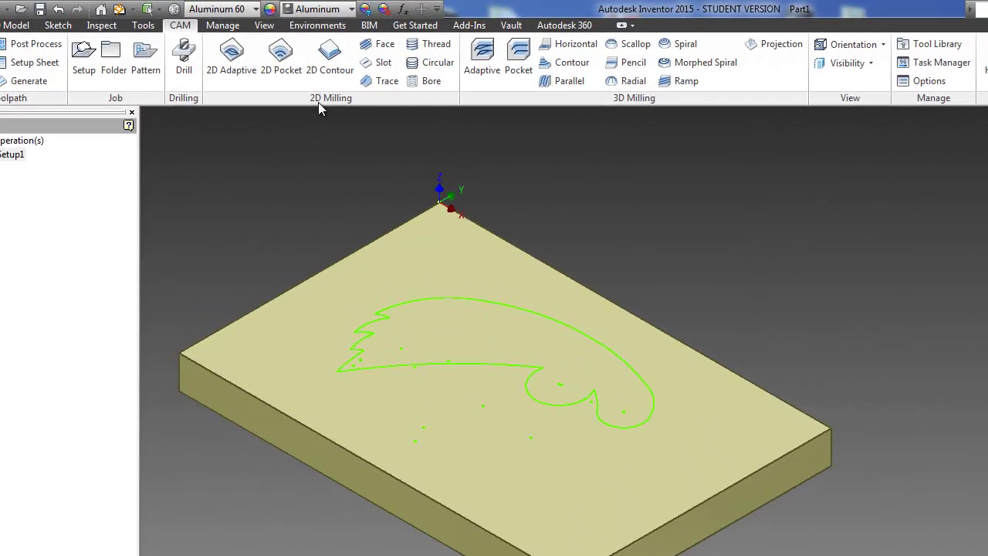
left_click(329, 55)
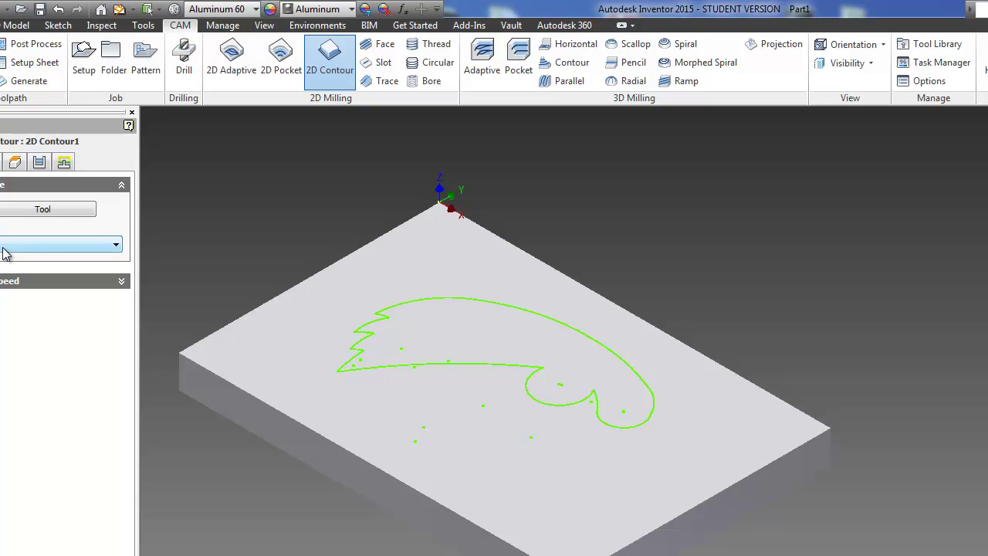
left_click(49, 210)
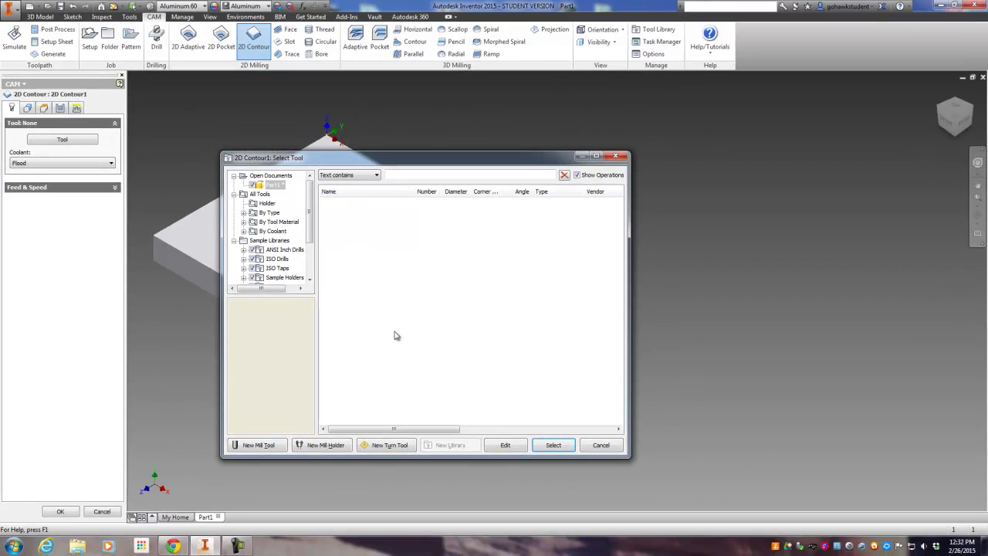
- Create new mill tool number 19 with Carbide material, keeping Flood coolant
left_click(266, 446)
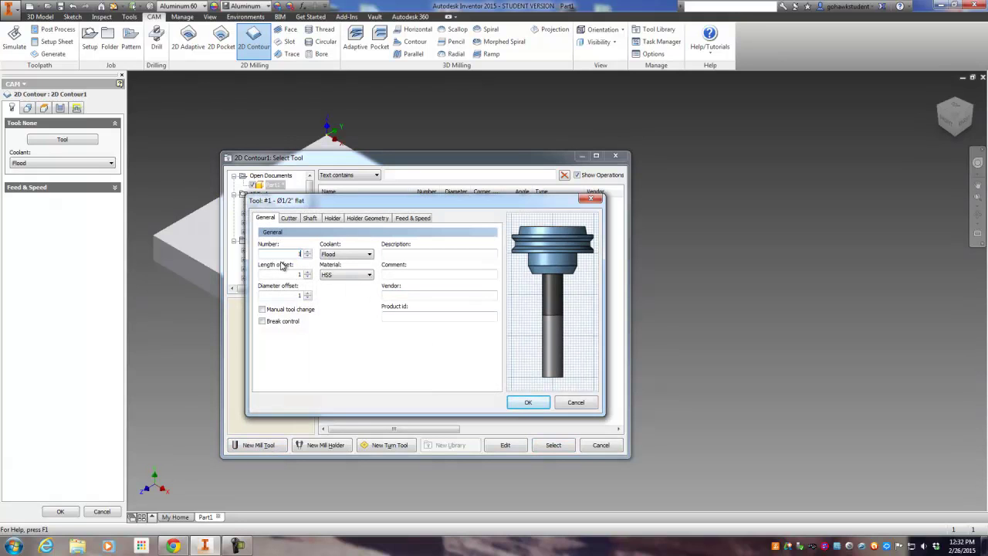
type("19")
left_click(348, 256)
left_click(341, 276)
left_click(340, 298)
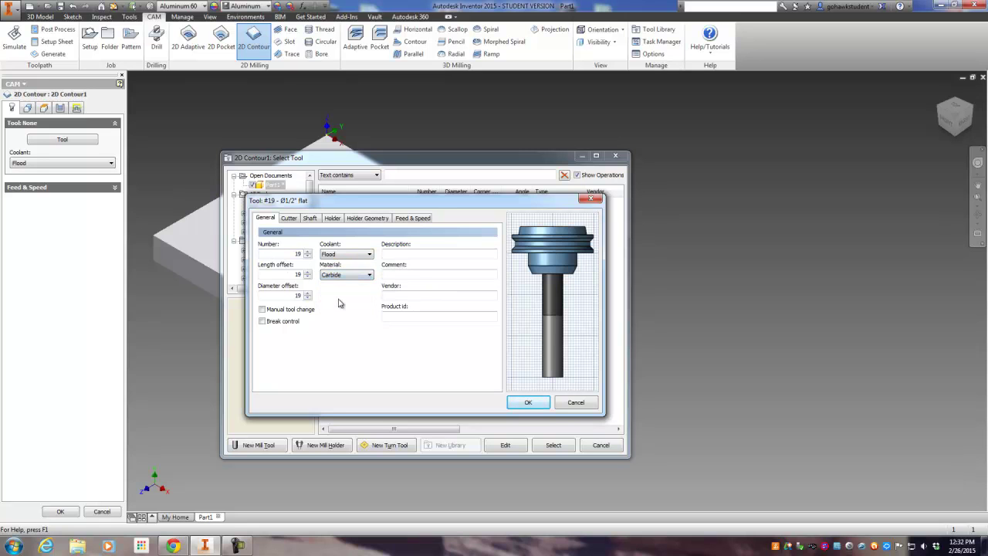
- Try Chamfer Mill and Center Drill cutter types, then settle on Flat Mill
left_click(288, 218)
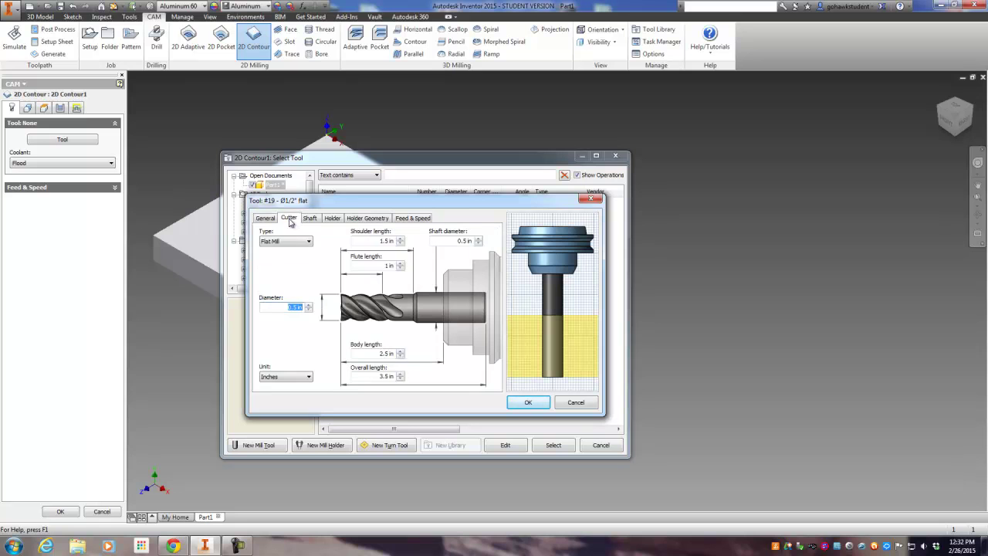
left_click(287, 242)
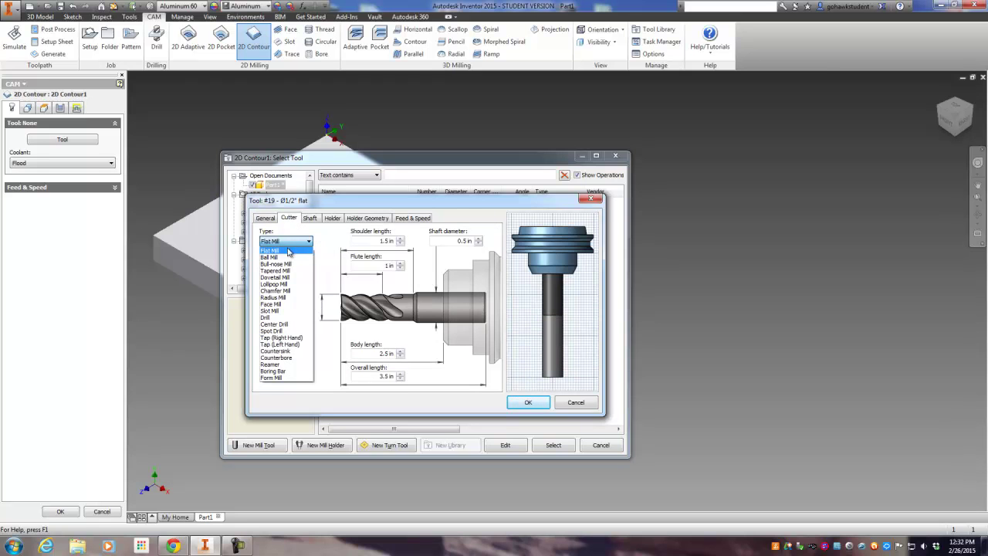
left_click(283, 291)
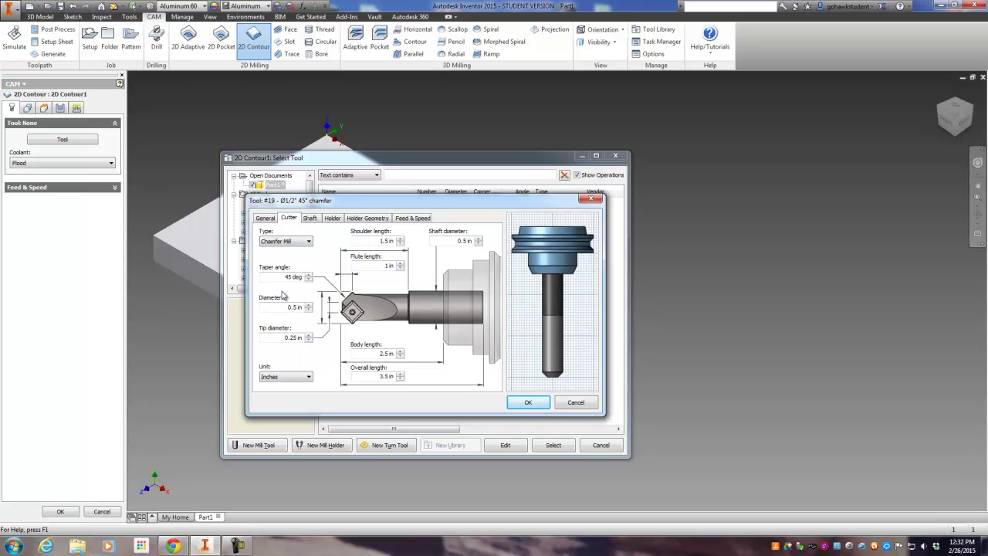
left_click(284, 242)
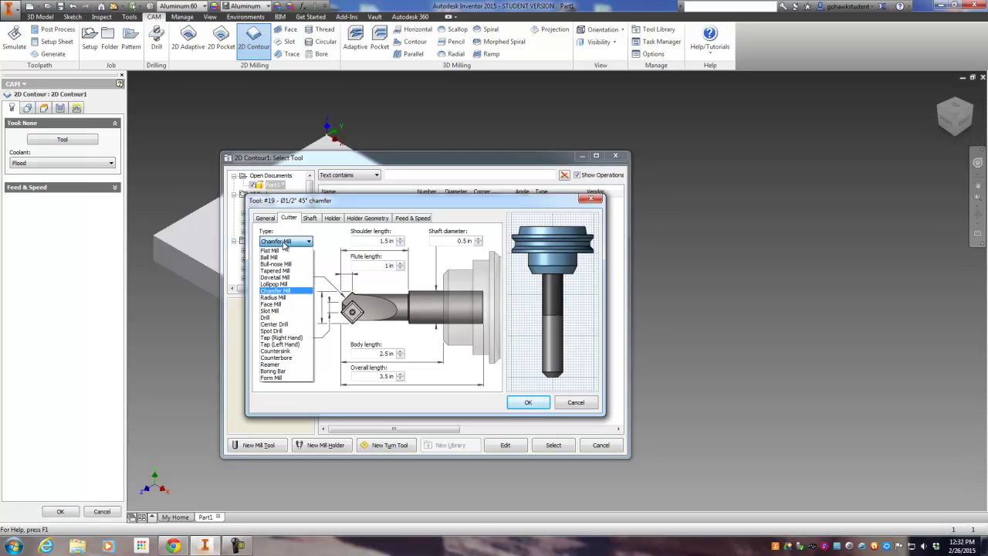
left_click(284, 324)
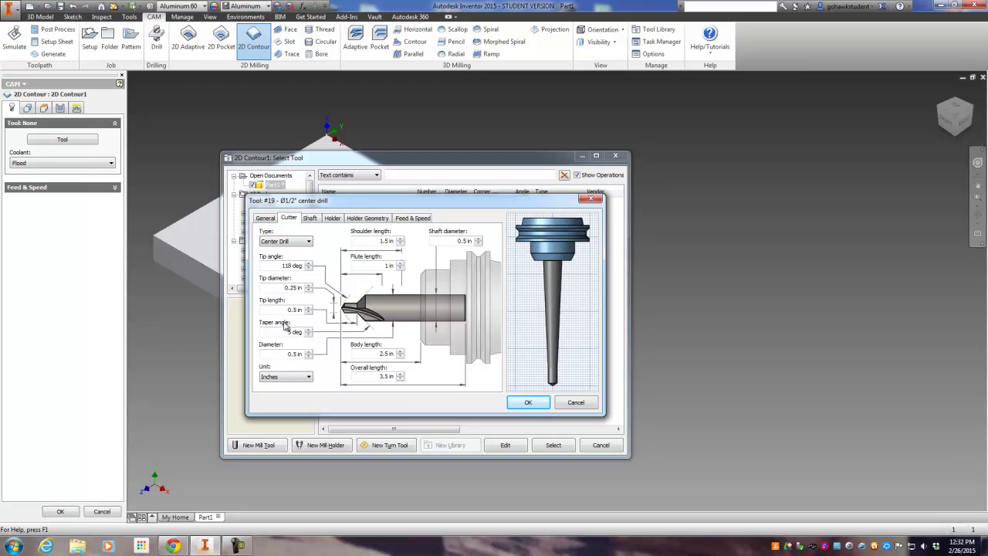
left_click(284, 241)
left_click(276, 251)
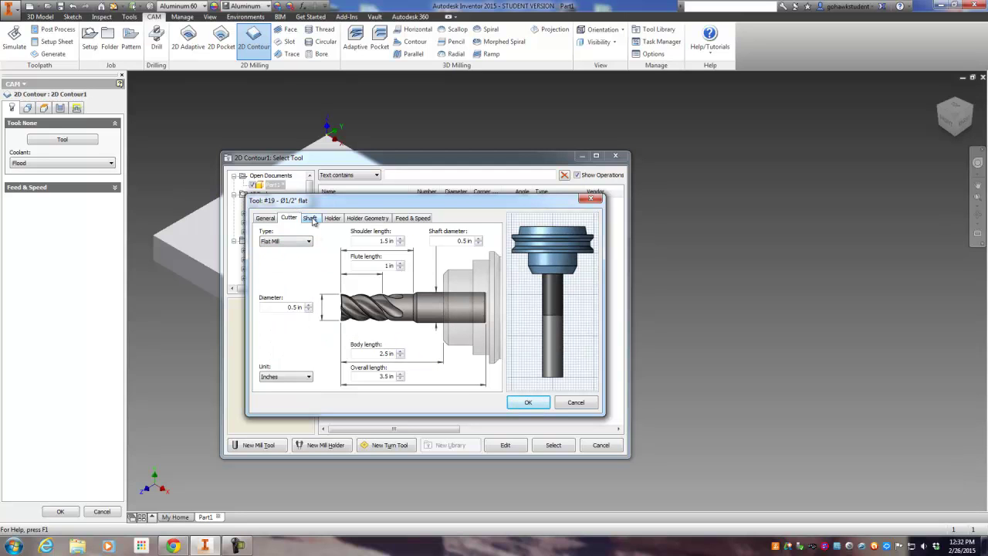
- Change the cutter diameter from 0.5 to 0.010 in and review the shaft and holder settings
left_click(298, 307)
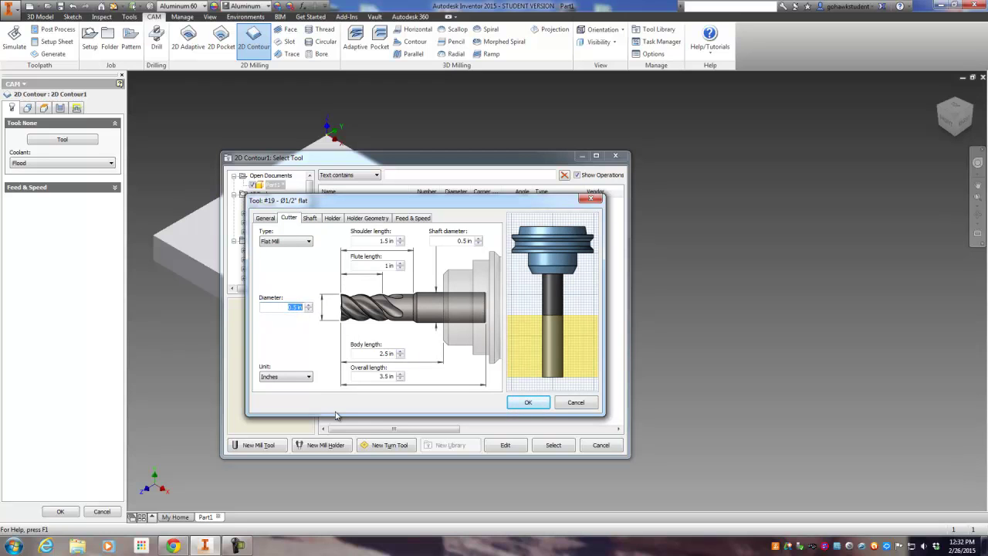
key("BackSpace")
type(".010")
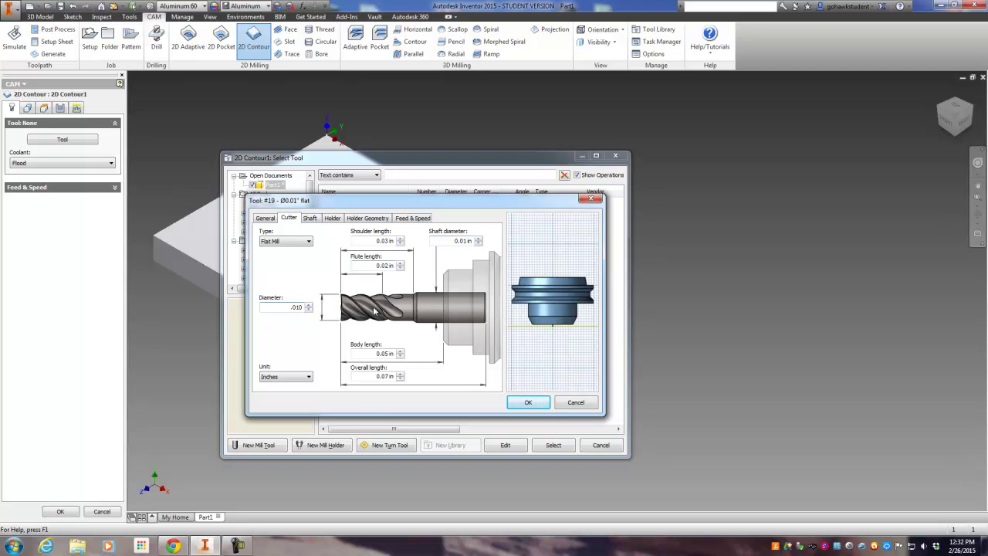
left_click(311, 219)
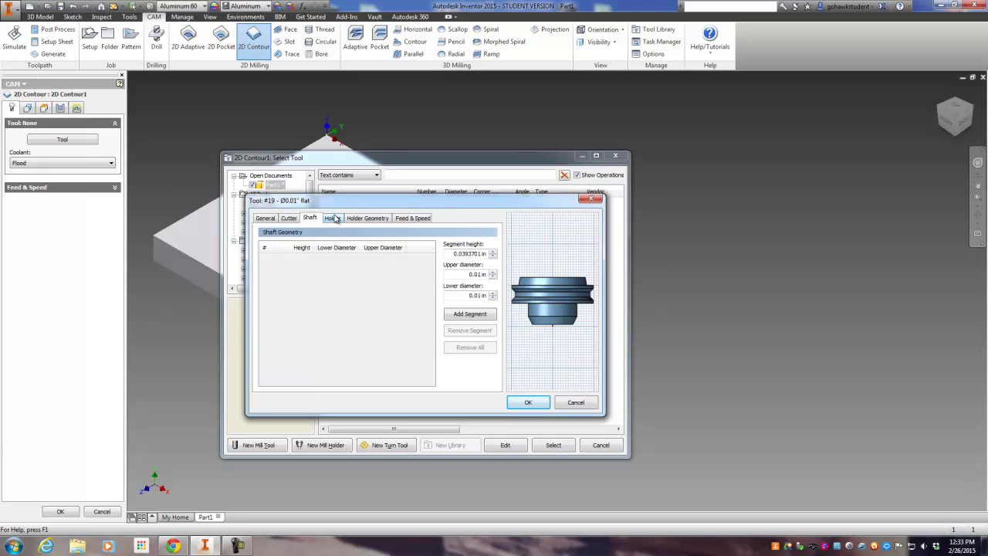
left_click(333, 219)
left_click(368, 218)
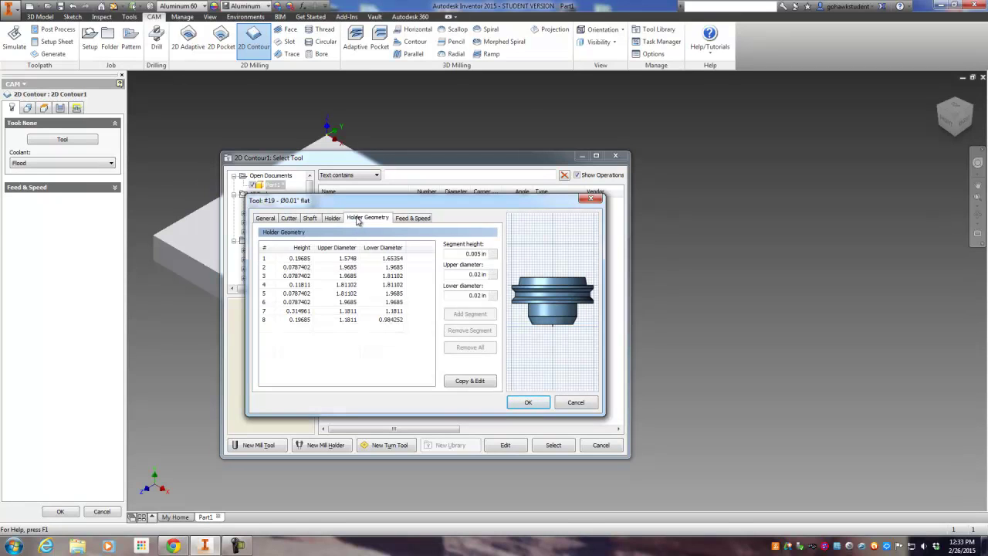
- Give tool #19 2 flutes, 15 in/min cutting and 5 in/min plunge feedrates, and save it
left_click(411, 218)
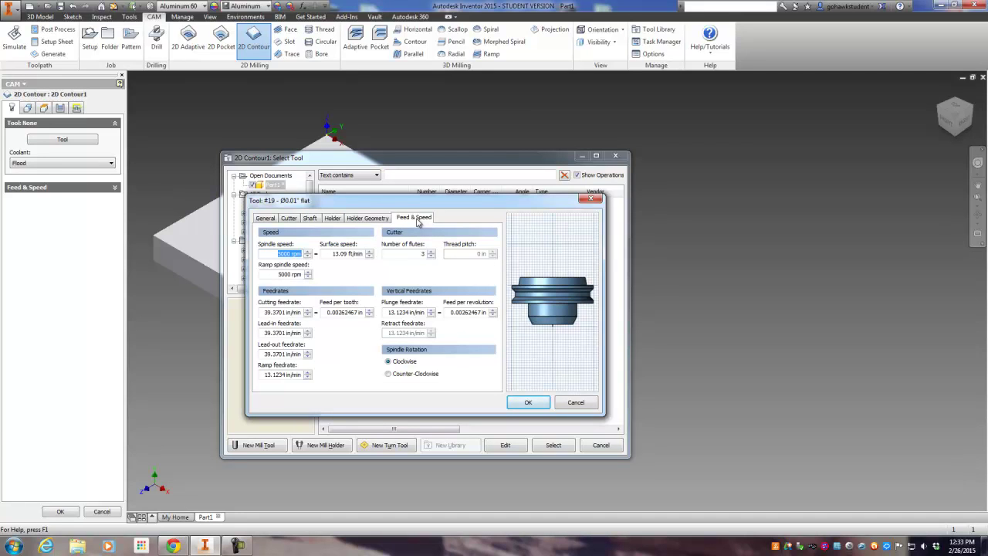
left_click(431, 257)
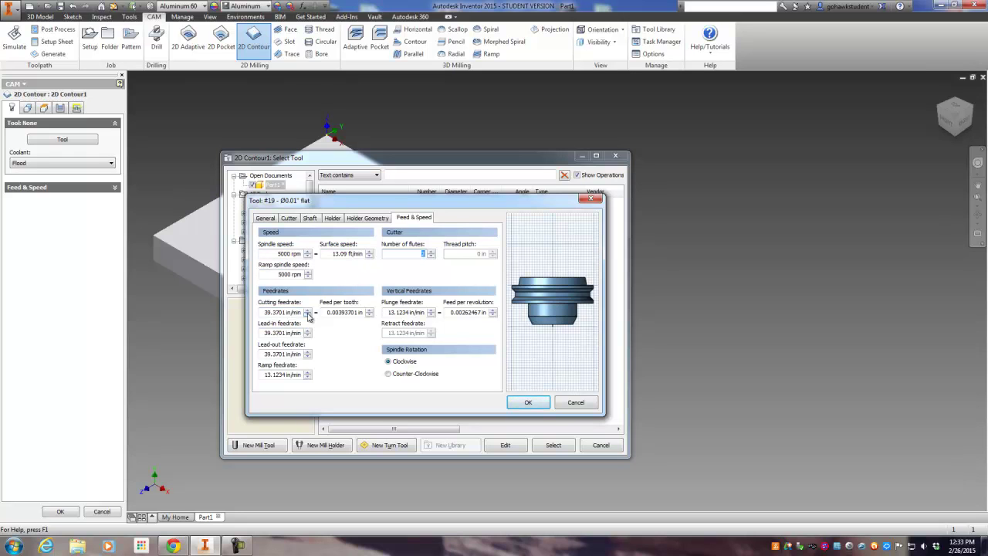
left_click_drag(264, 312, 301, 312)
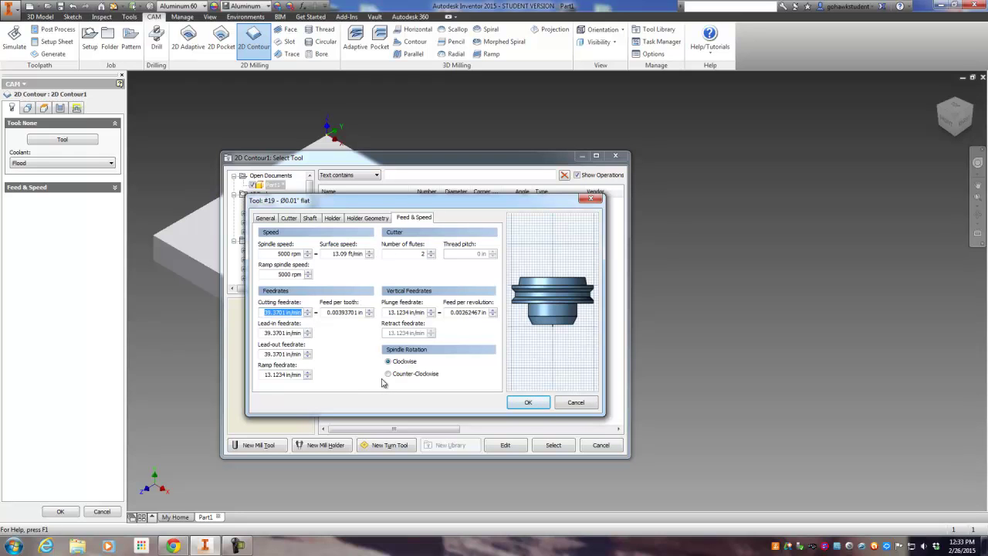
type("15")
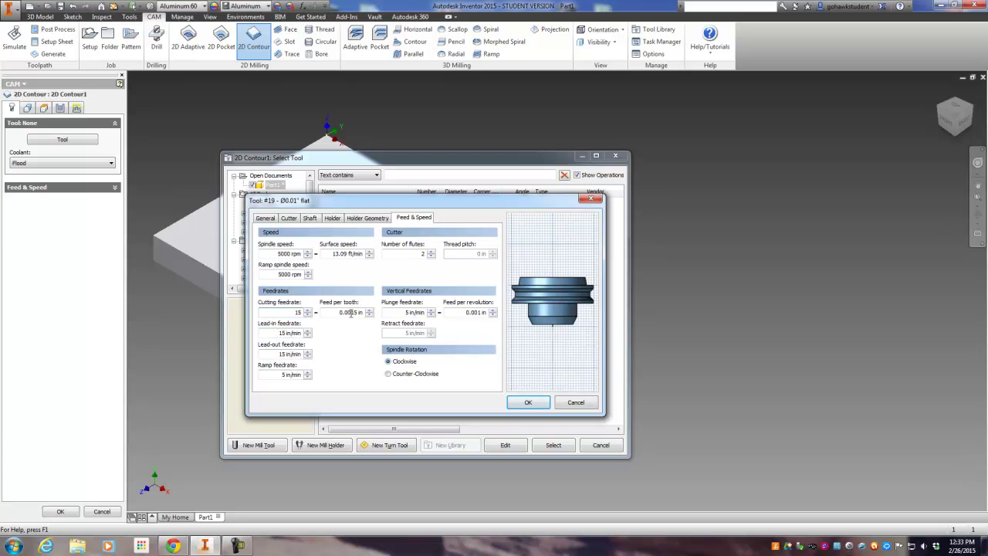
left_click(405, 311)
left_click(524, 403)
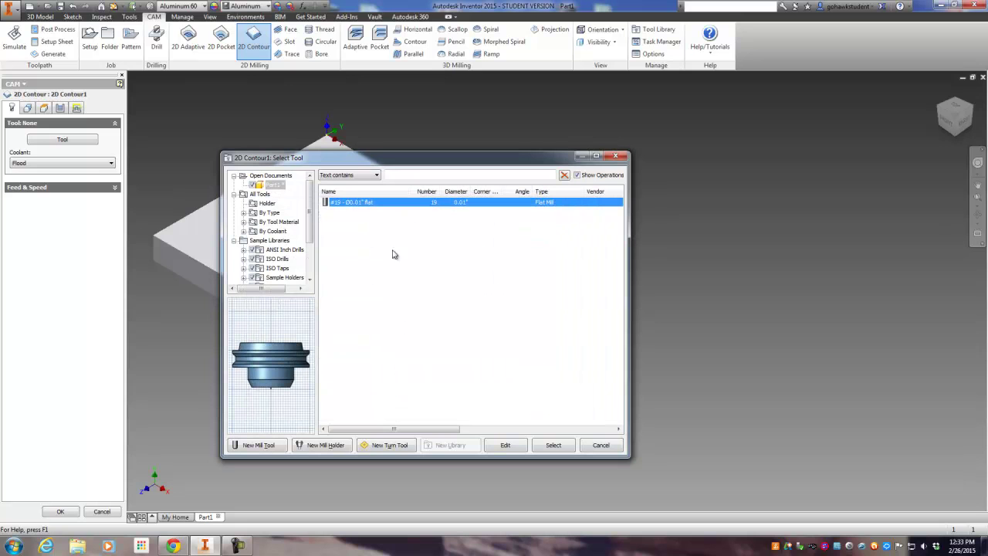
- Assign tool #19 to 2D Contour1 and pick the sketched outline as its contour geometry
left_click(552, 445)
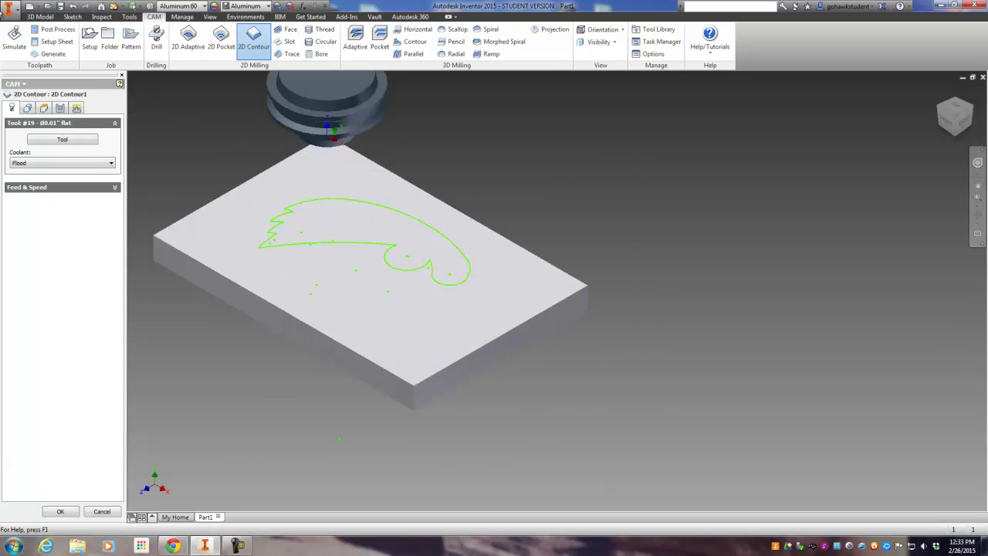
left_click(31, 110)
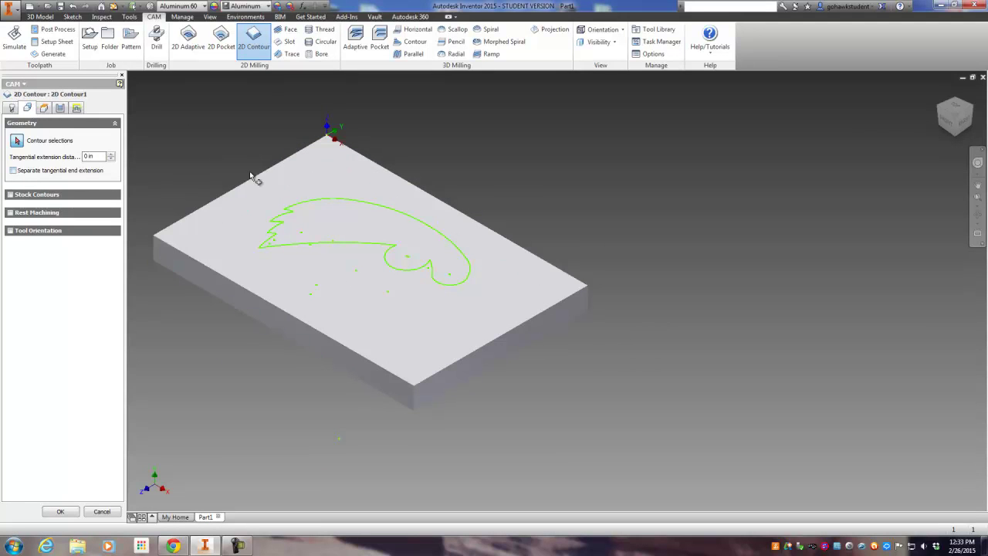
scroll(326, 199, "up", 2)
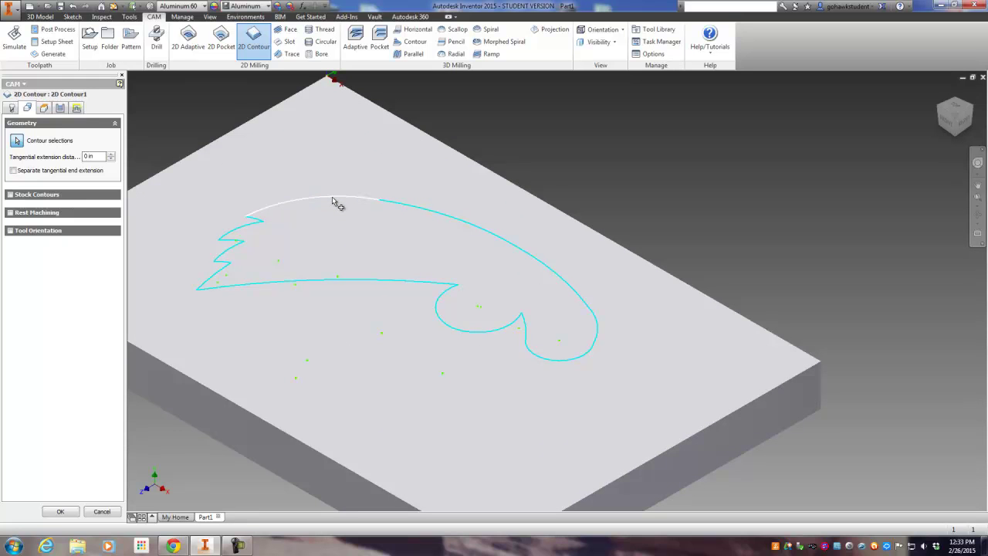
left_click(334, 202)
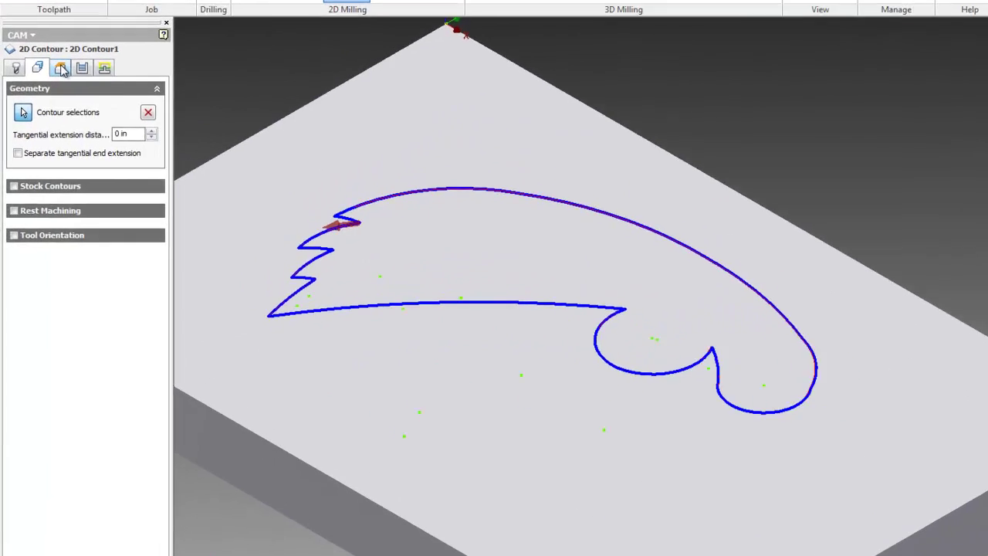
left_click(61, 68)
scroll(442, 199, "down", 4)
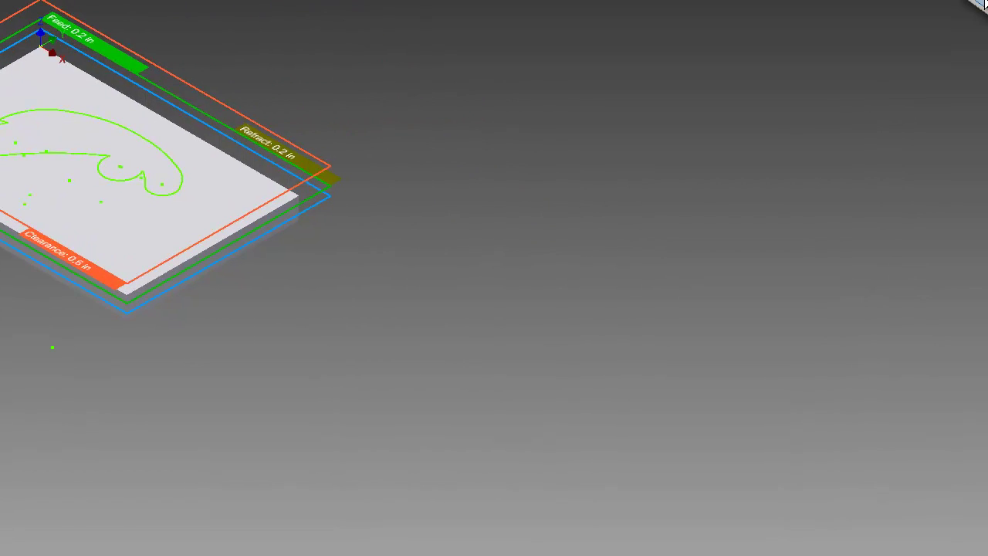
- Set the contour's Bottom Height to Origin (absolute) with a -0.050 in offset
left_click(976, 4)
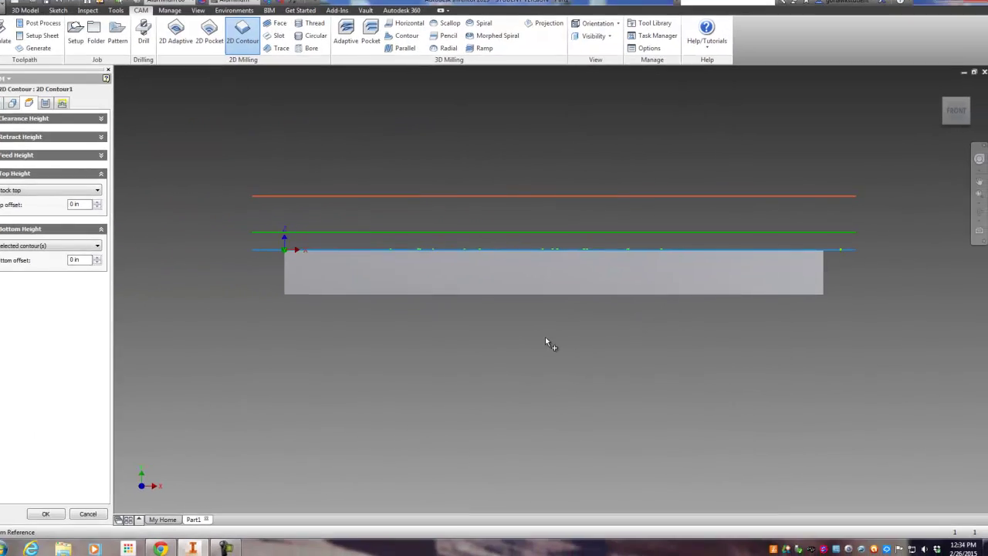
scroll(545, 339, "down", 3)
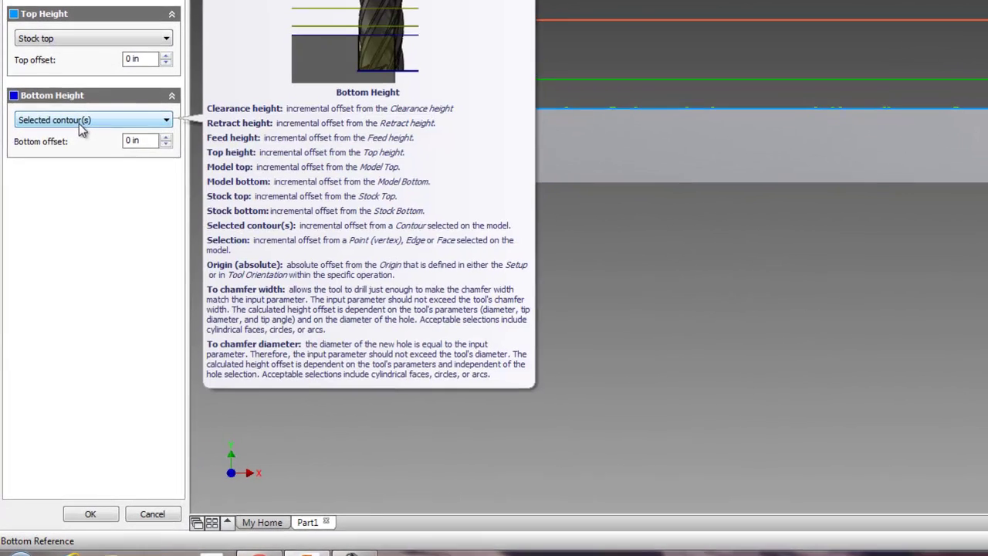
left_click(62, 210)
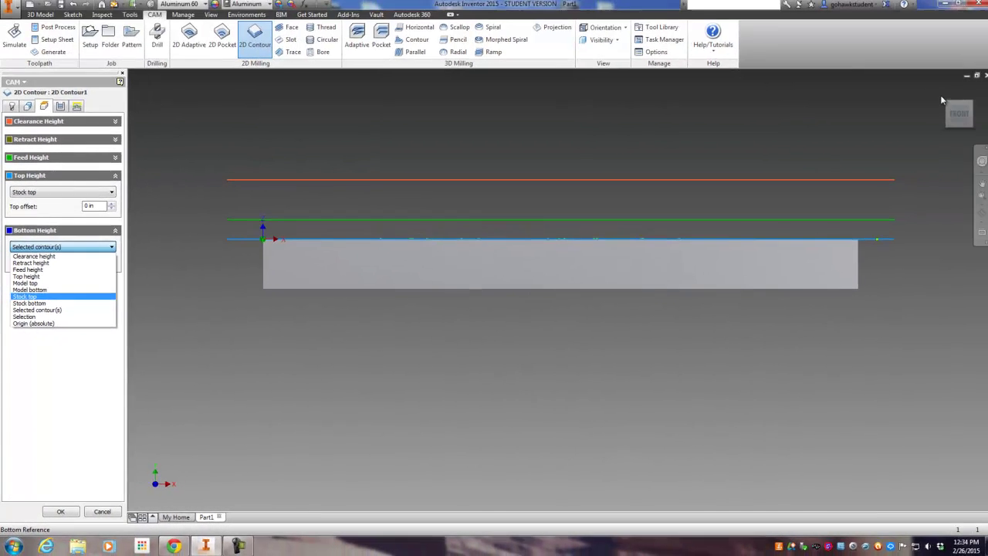
key("Escape")
left_click(939, 92)
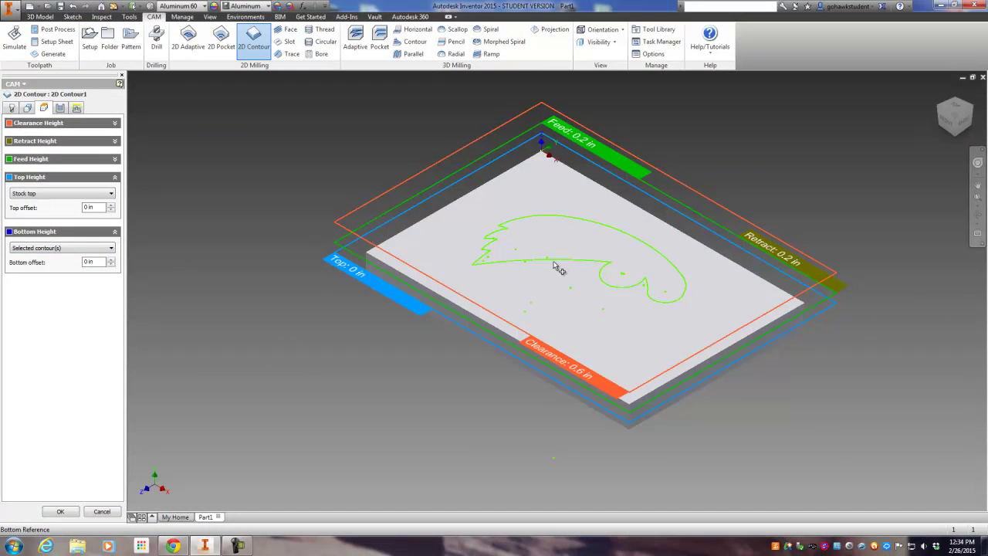
left_click(52, 249)
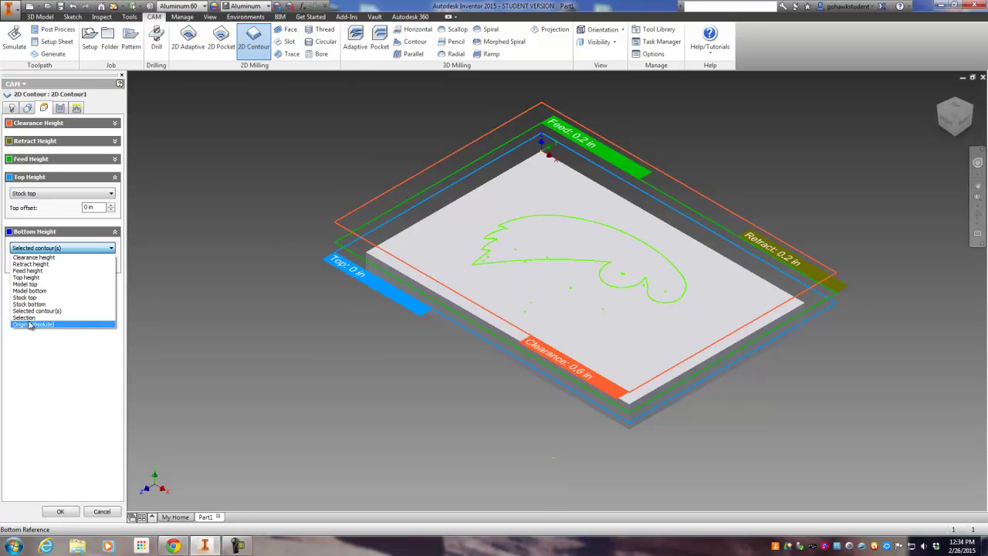
left_click(29, 324)
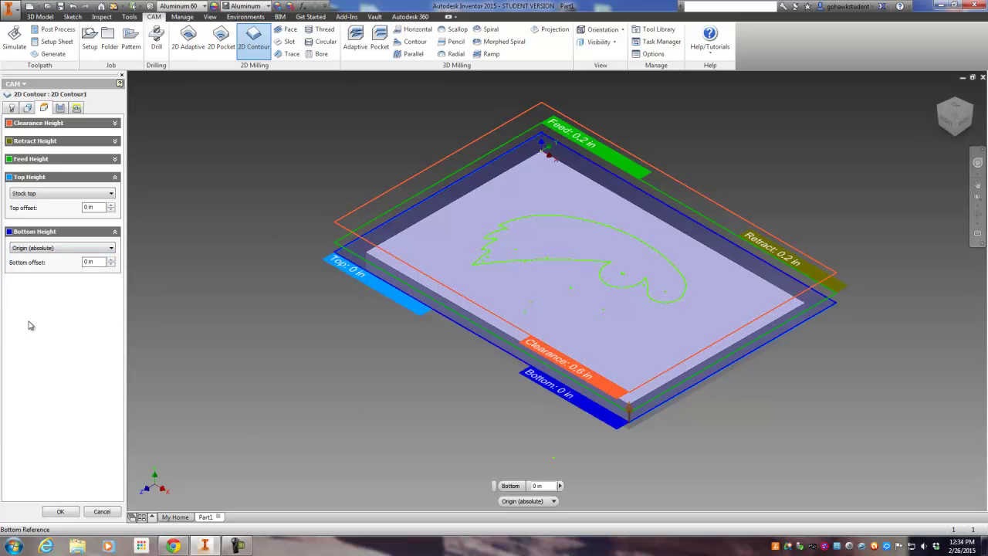
left_click(951, 127)
scroll(419, 286, "up", 3)
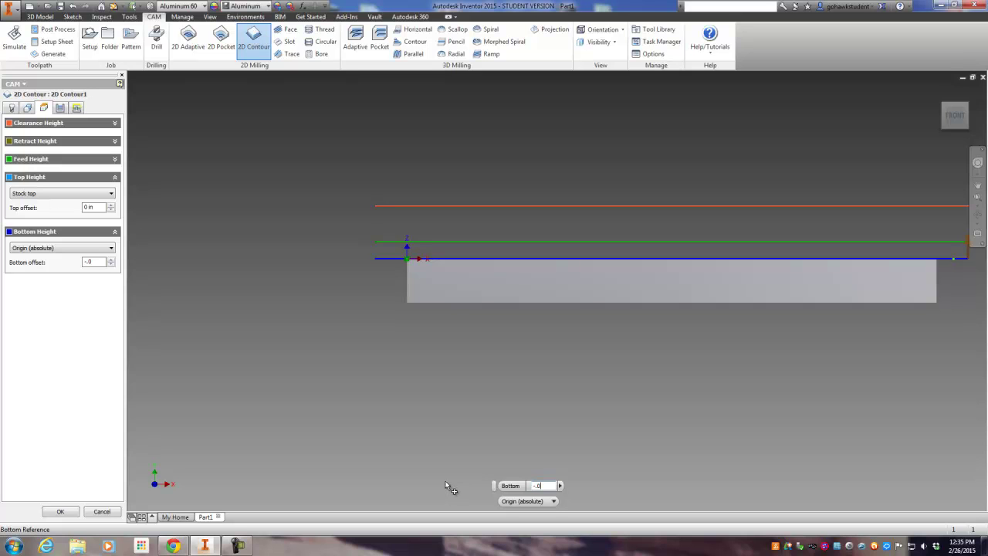
type("0")
scroll(430, 266, "up", 4)
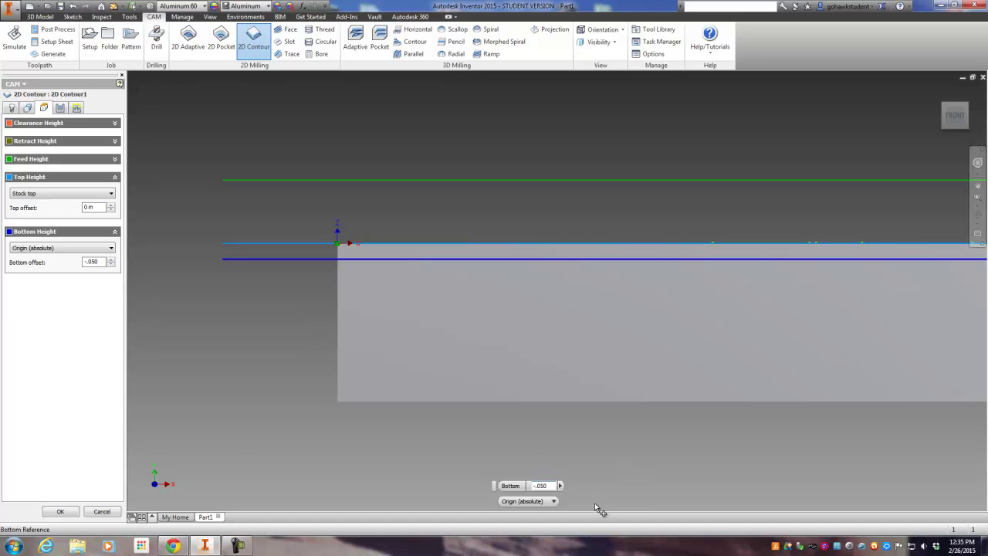
left_click(59, 108)
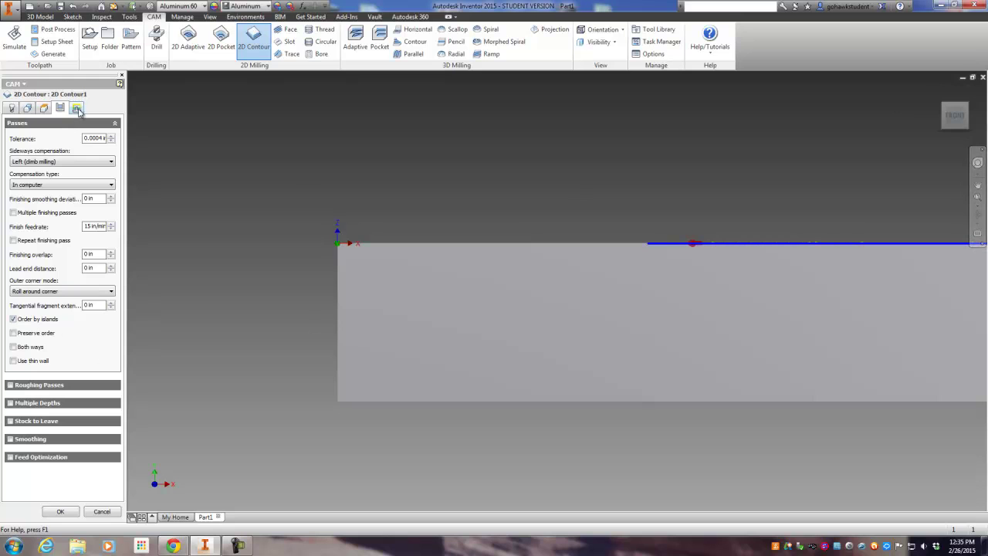
- Review the height planes from the home view and accept 2D Contour1 to generate its toolpath
left_click(939, 95)
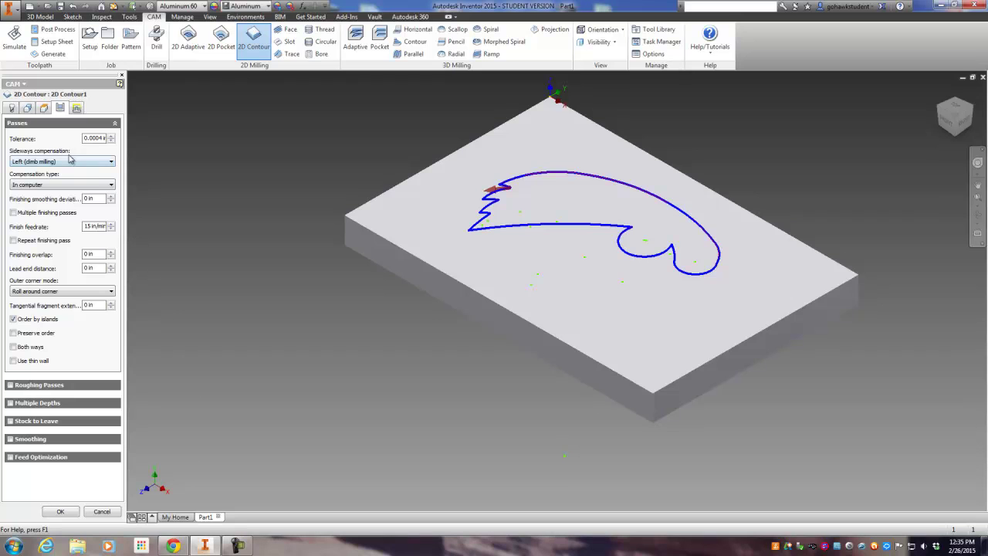
left_click(44, 108)
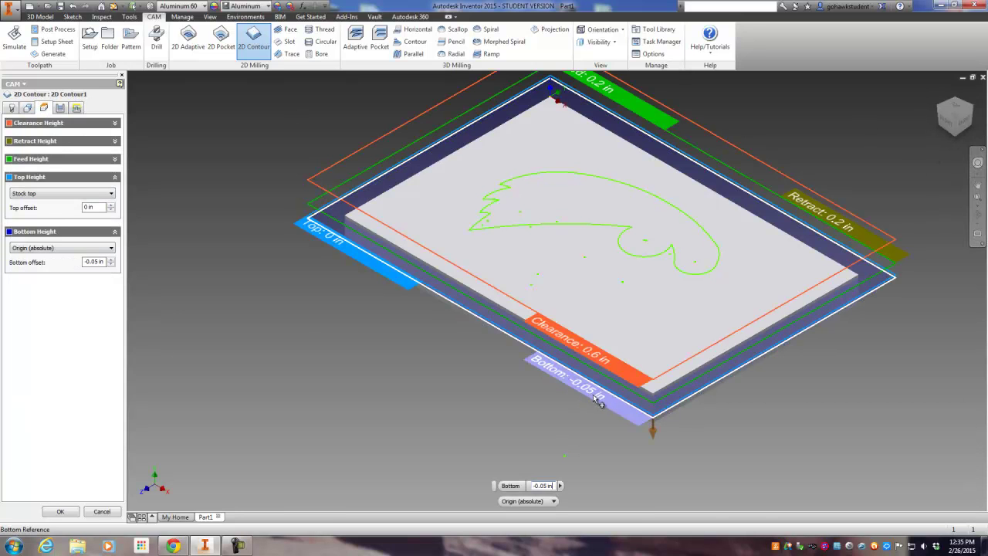
left_click(61, 513)
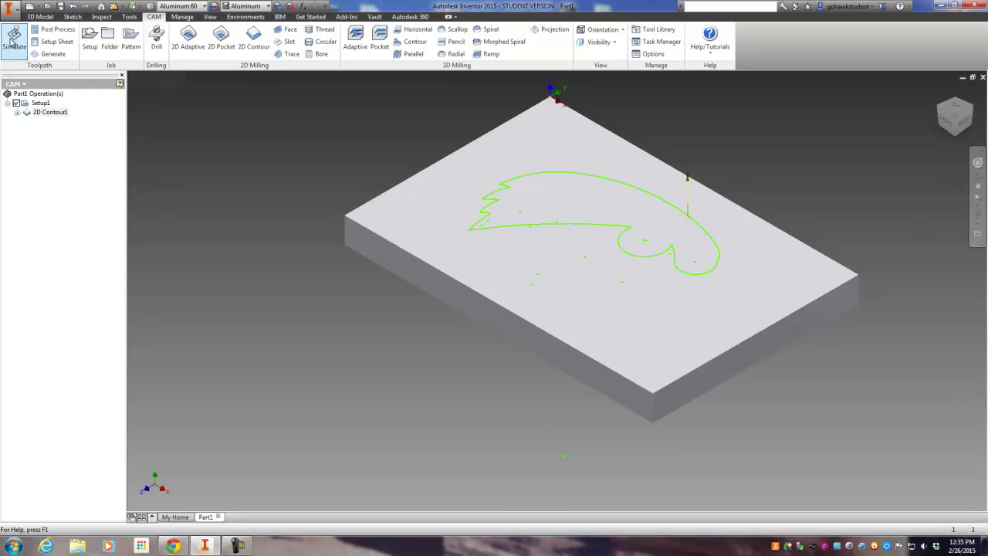
- Simulate 2D Contour1 with the tool holder hidden and the stock shown, plate recentred
left_click(14, 44)
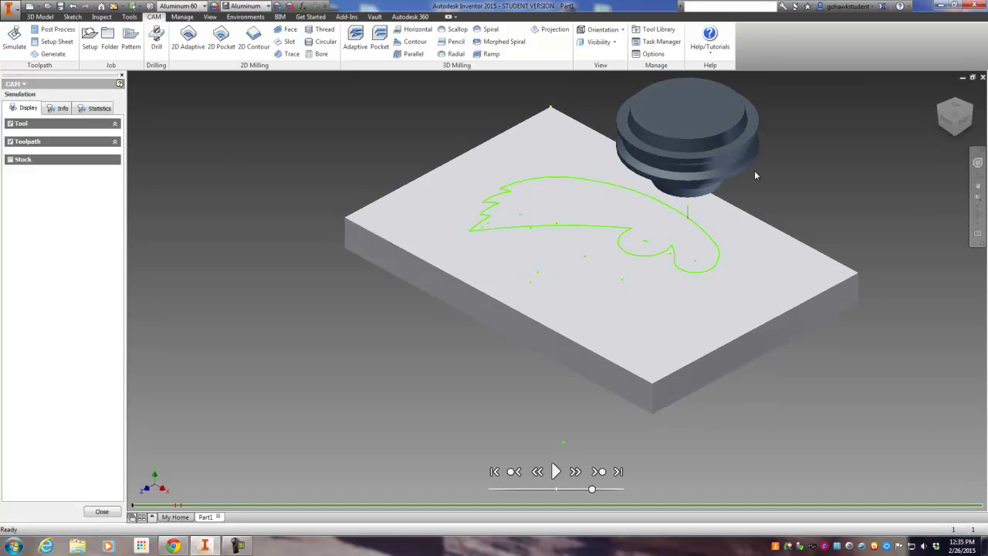
scroll(694, 222, "up", 5)
scroll(694, 222, "down", 6)
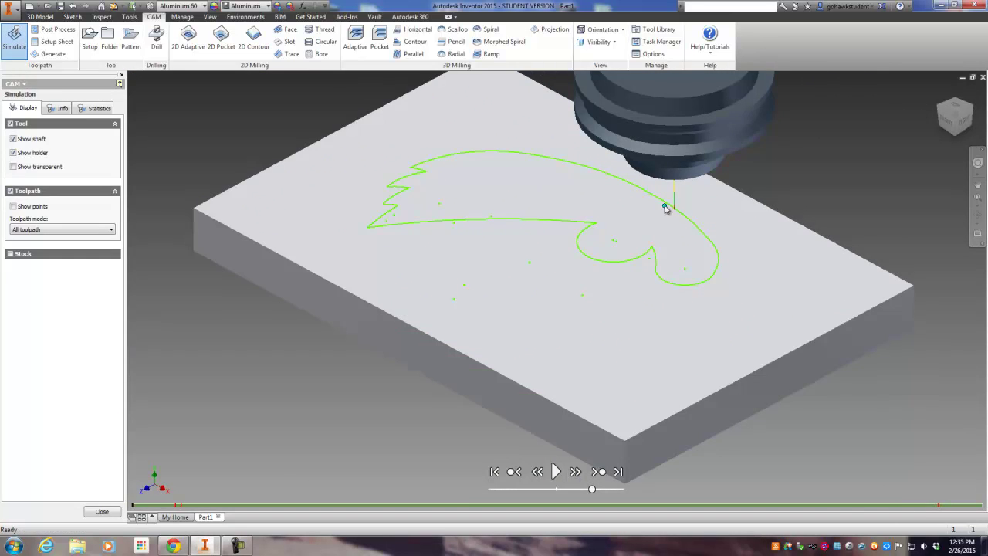
middle_click_drag(614, 202, 598, 227)
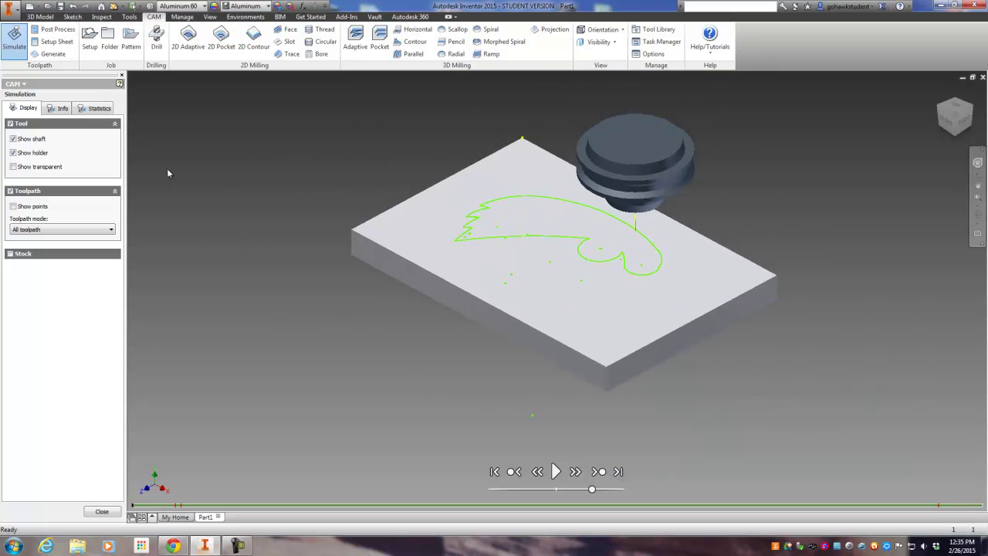
left_click(13, 152)
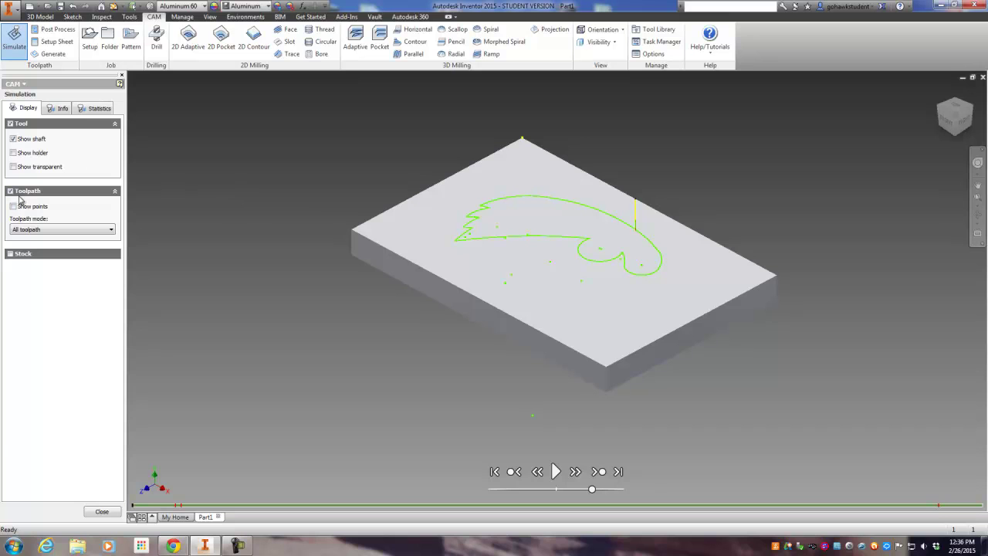
left_click(10, 254)
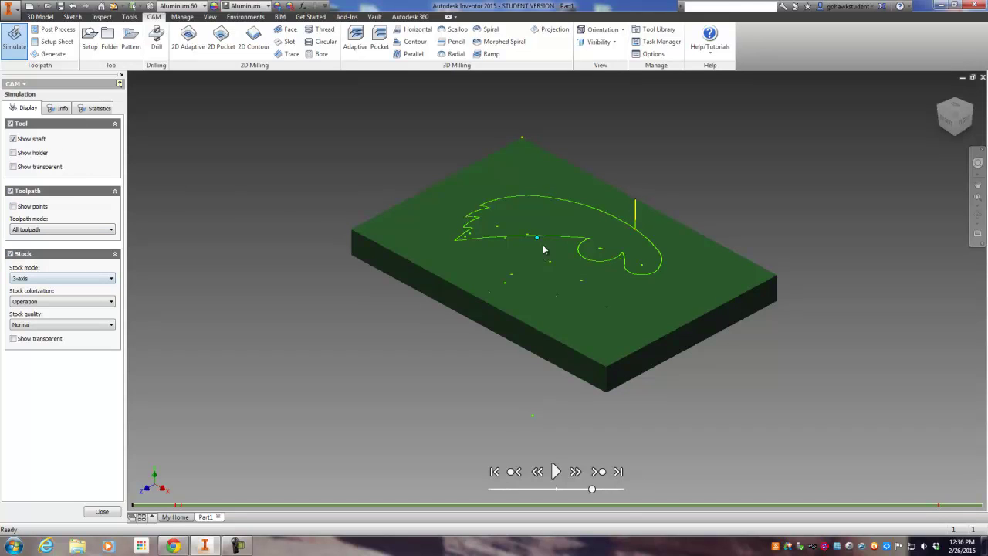
scroll(625, 226, "up", 5)
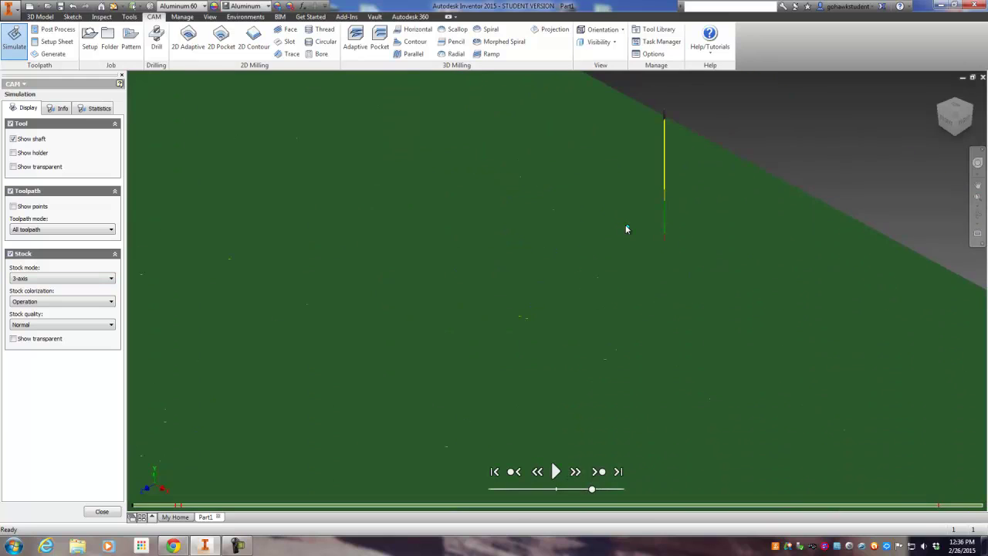
scroll(556, 212, "up", 3)
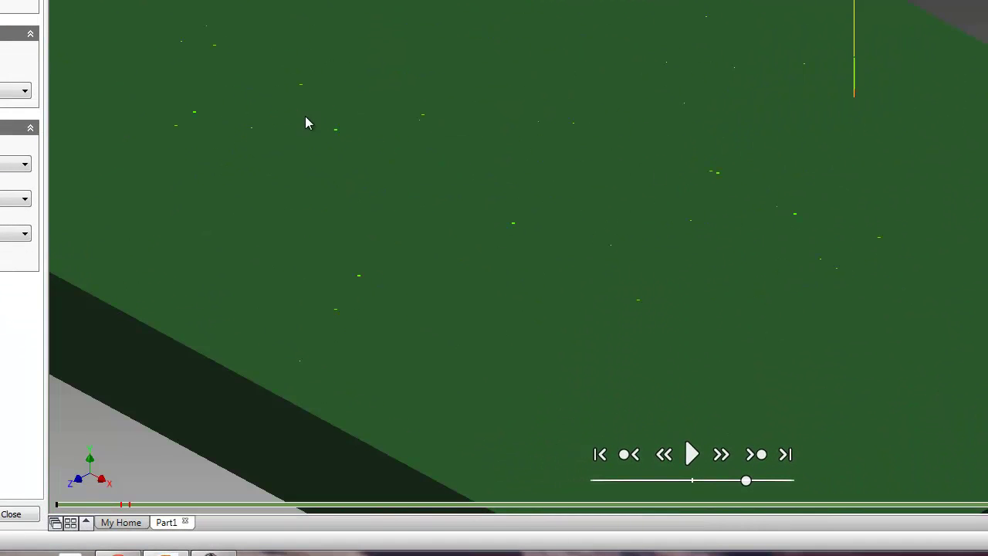
- Play the engraving simulation through, check the position details, and finish it
left_click(691, 455)
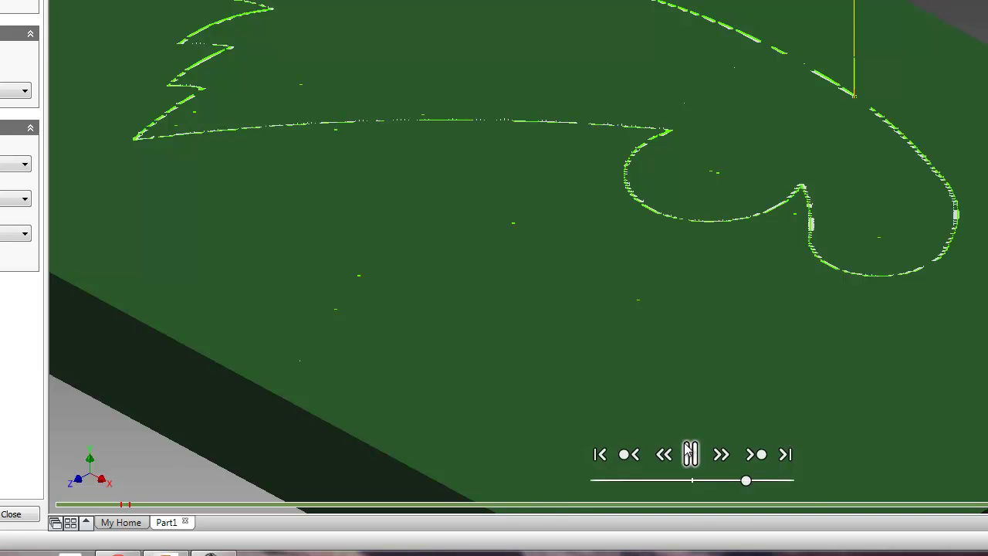
left_click(690, 453)
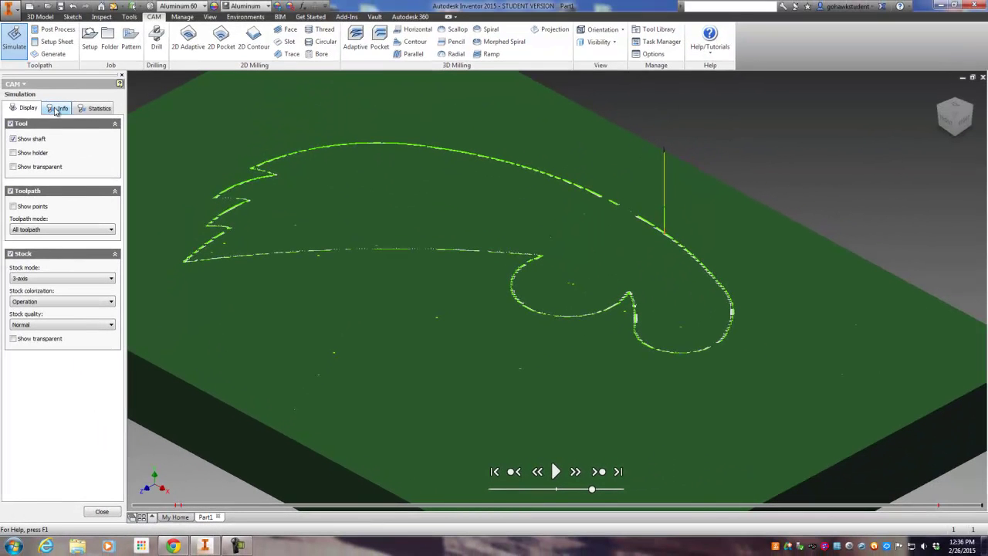
left_click(56, 109)
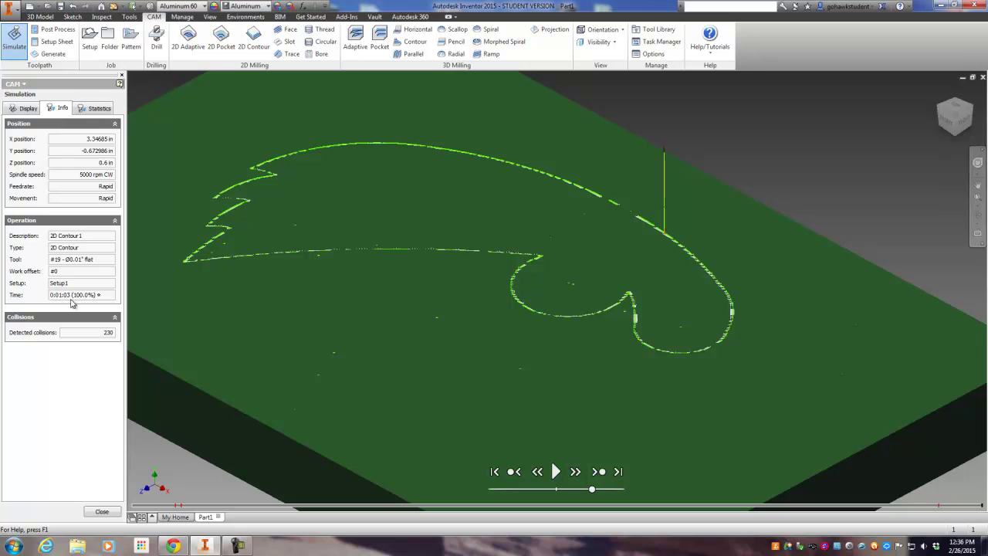
left_click(19, 110)
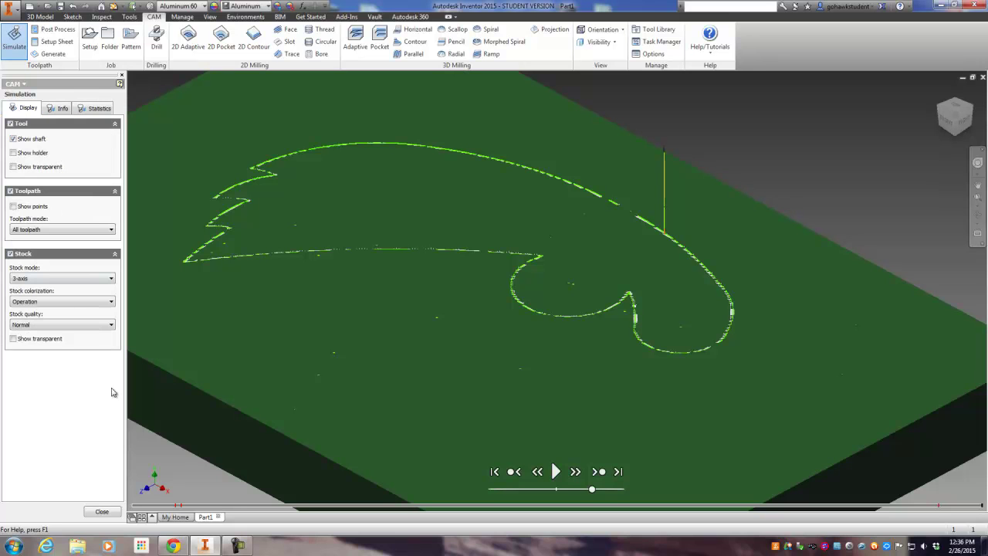
- Post with haas.cps - Generic HAAS and replace the program comment with 'Hawk 4x6 Aluminum'
left_click(102, 511)
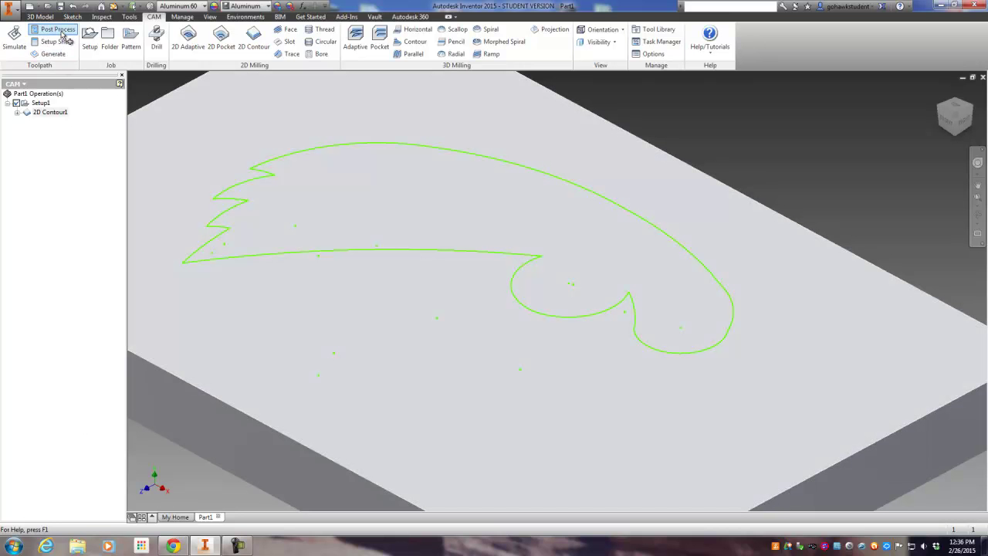
left_click(60, 30)
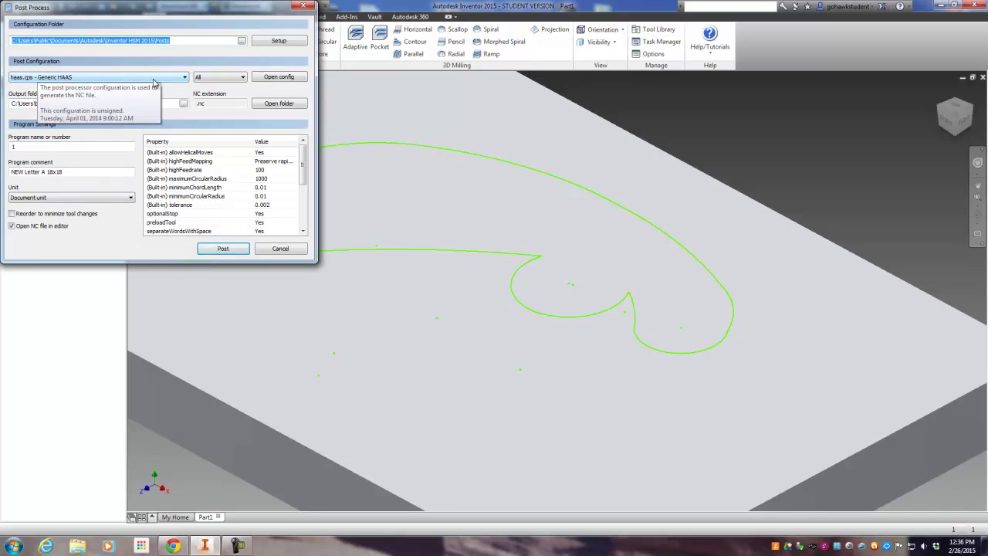
left_click(184, 78)
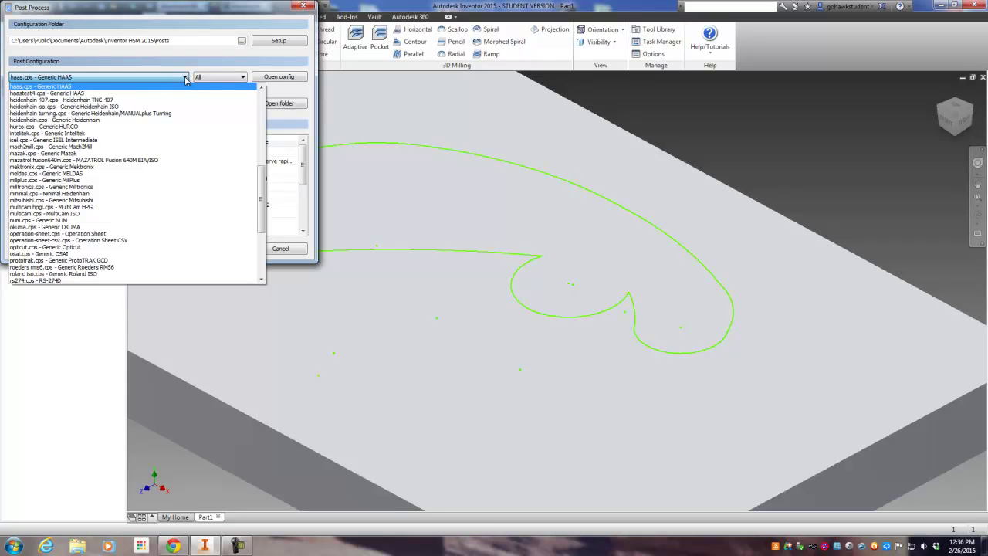
left_click(26, 87)
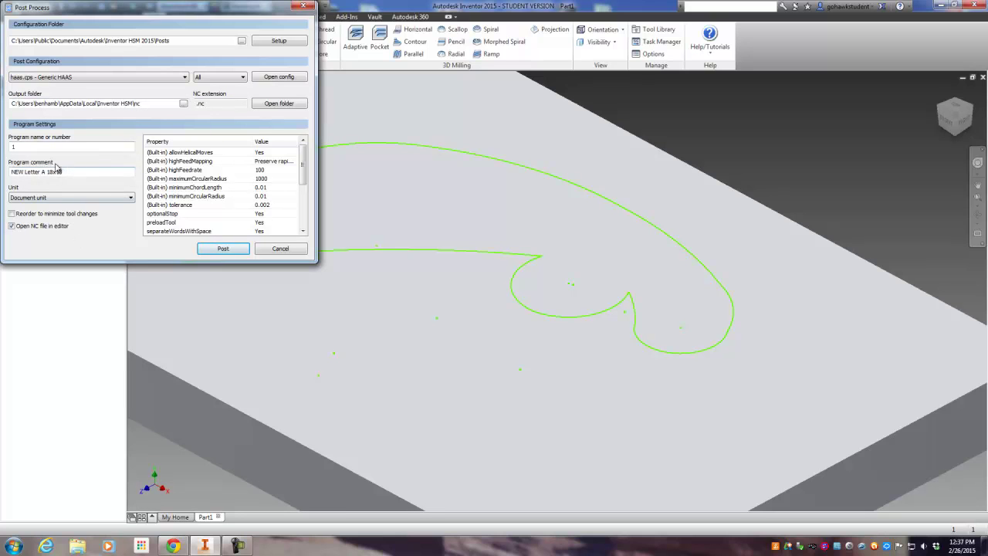
left_click_drag(77, 171, 11, 171)
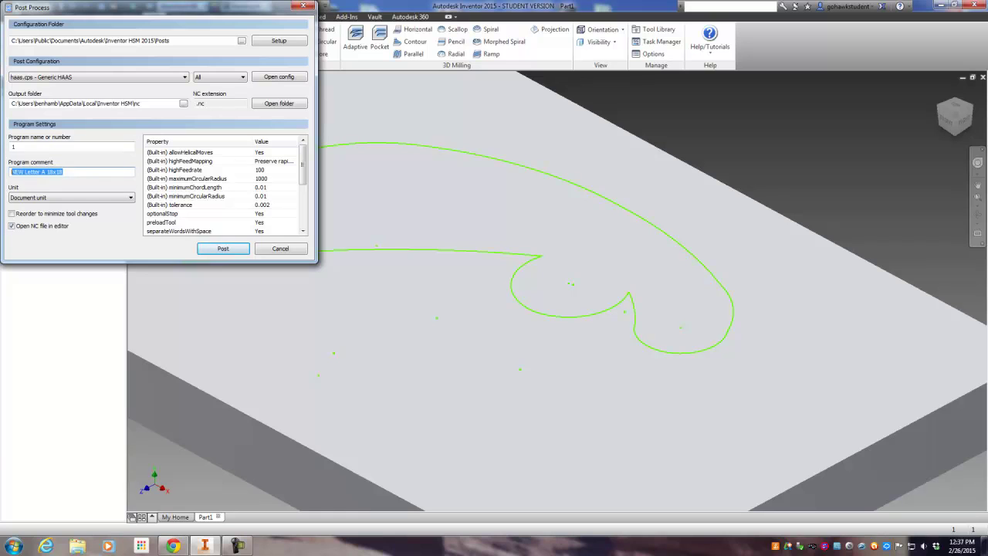
type("Hawk 4x6 Aluminum")
- Post the toolpath as hawktest.nc on the Desktop, opening it in Inventor HSM Edit
left_click(226, 253)
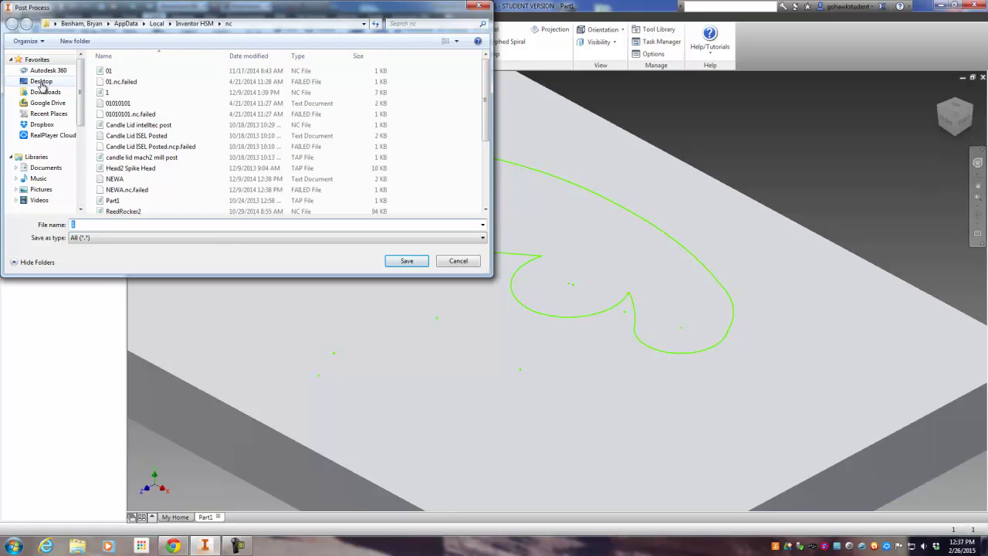
left_click(41, 81)
left_click(73, 224)
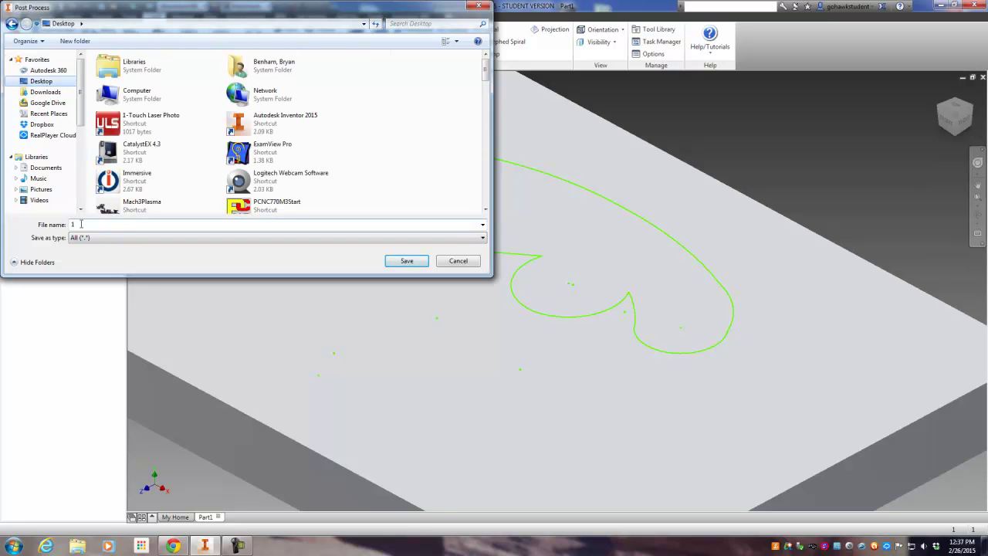
double_click(81, 224)
type("hawktest")
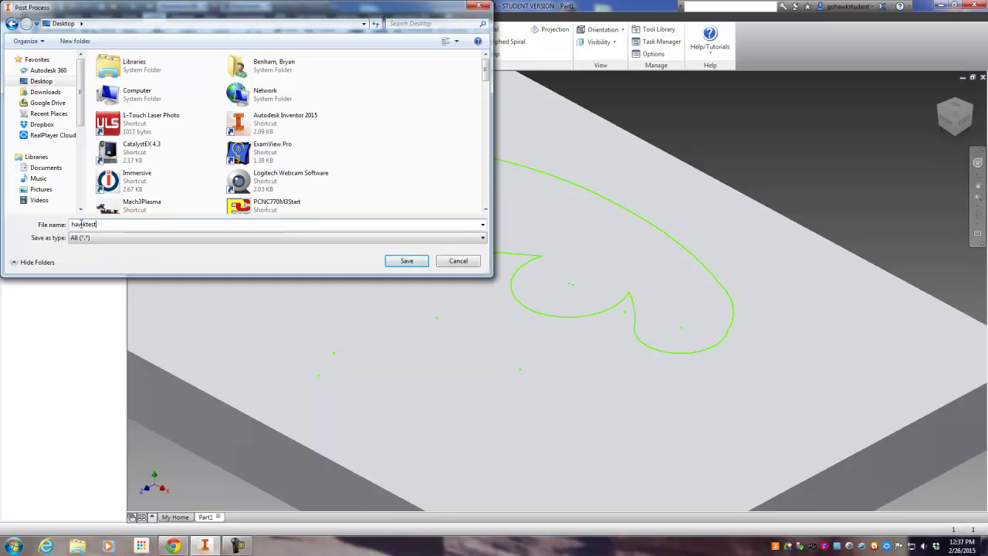
key("Return")
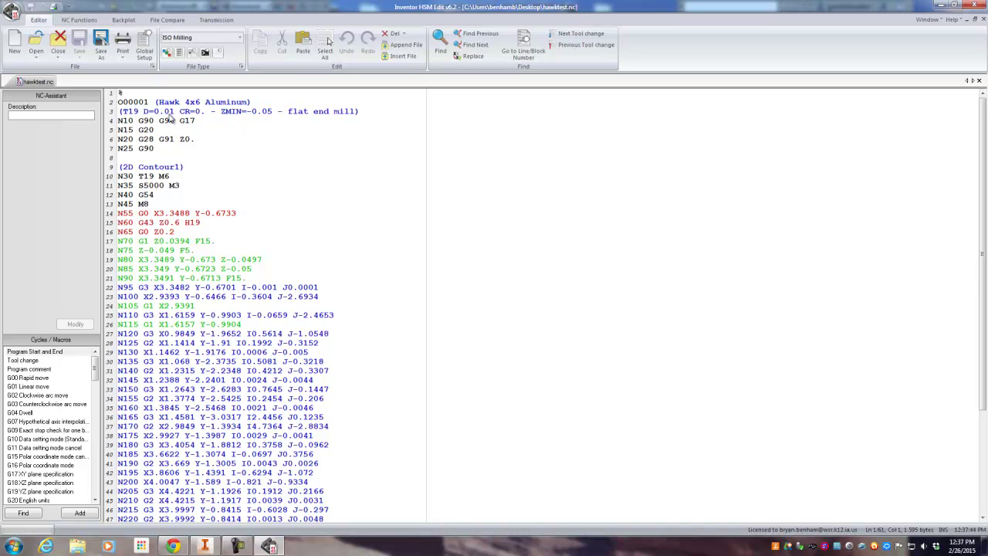
- Scroll the hawktest.nc G-code down to the M30 line and back, then show the Backplot tools
scroll(213, 163, "down", 2)
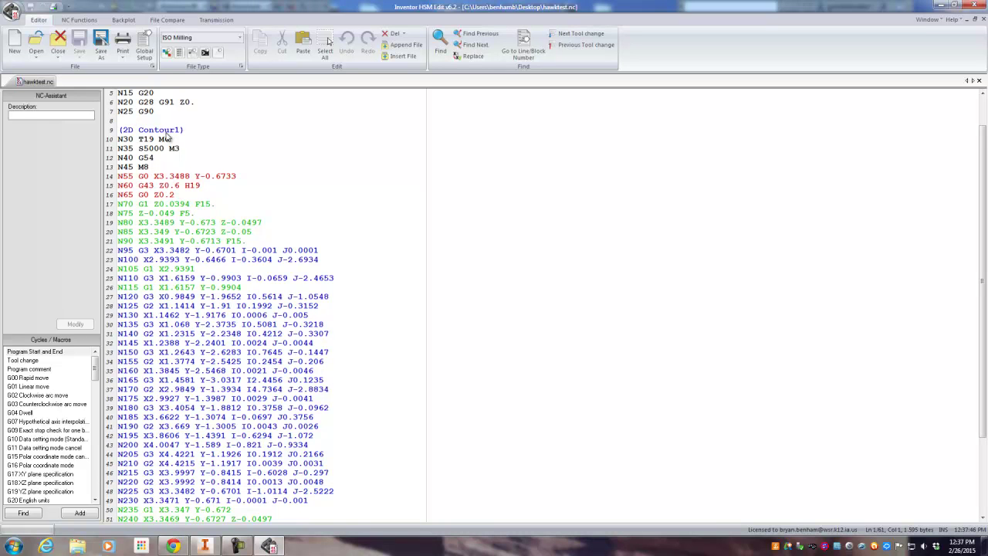
scroll(166, 136, "down", 2)
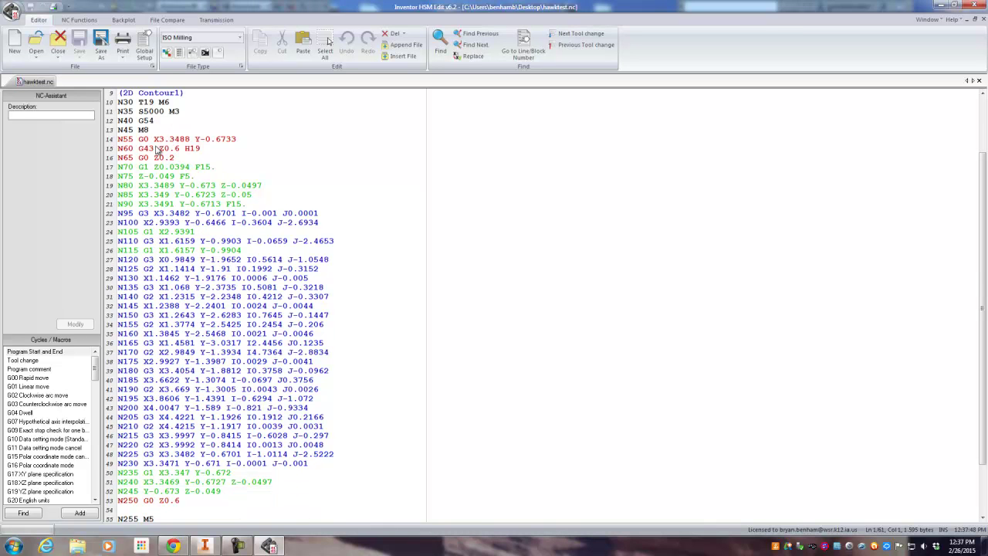
scroll(183, 162, "down", 4)
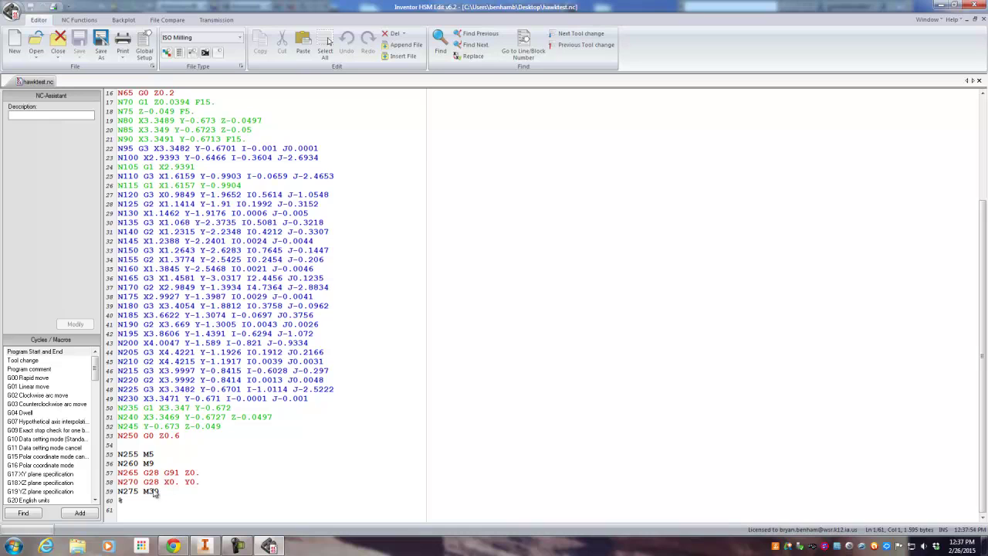
scroll(152, 492, "up", 5)
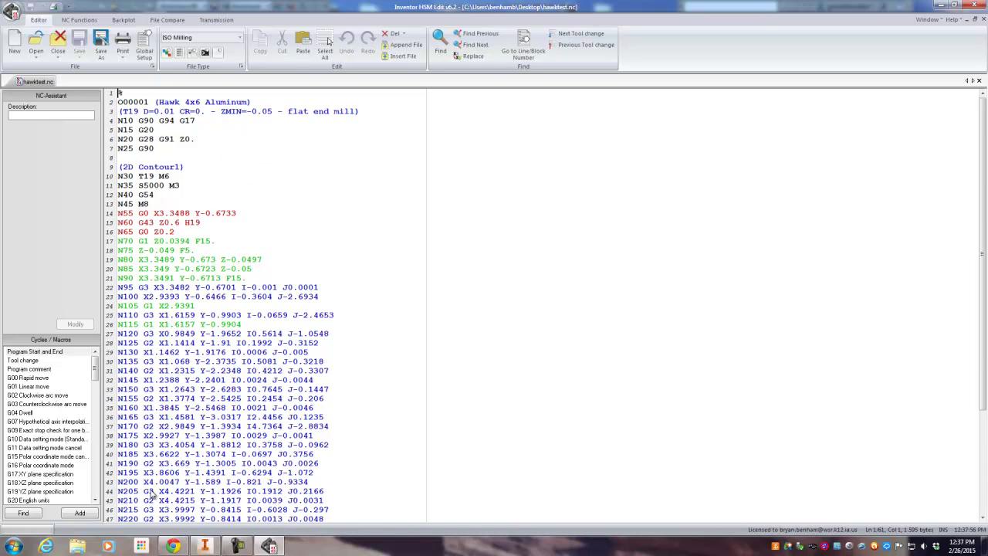
left_click(121, 21)
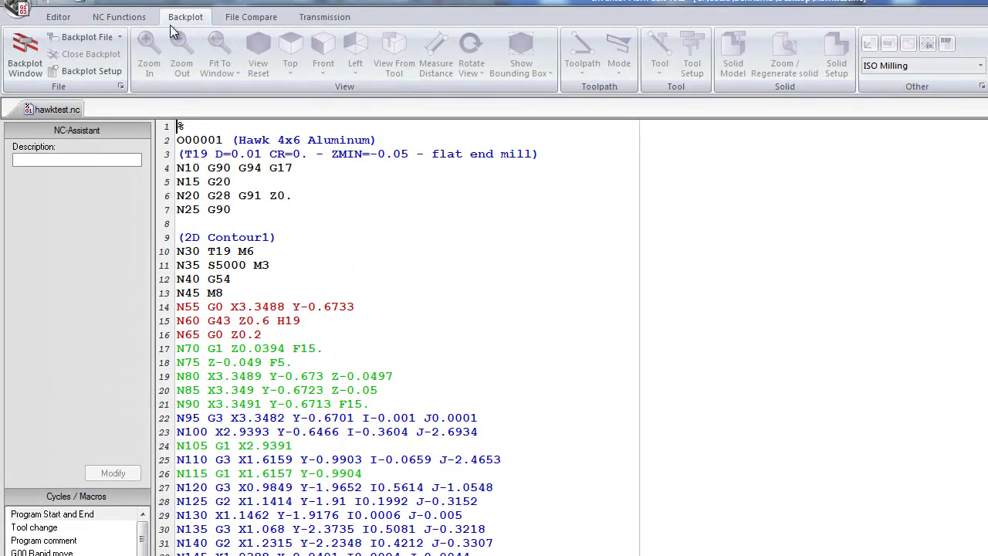
- Open the backplot window and step the tool from line 1 through the first plunge moves
left_click(25, 54)
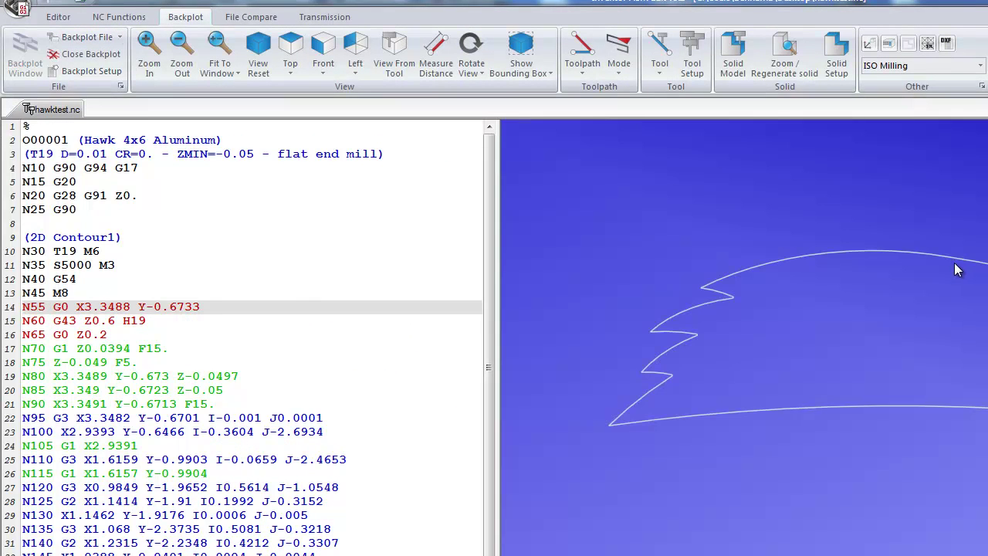
left_click(34, 128)
key("Down")
key("Down")
key("Down")
key("Down")
key("Down")
key("Down")
key("Down")
key("Down")
key("Down")
key("Down")
key("Down")
key("Down")
key("Down")
key("Down")
key("Down")
key("Down")
key("Down")
key("Down")
key("Down")
key("Down")
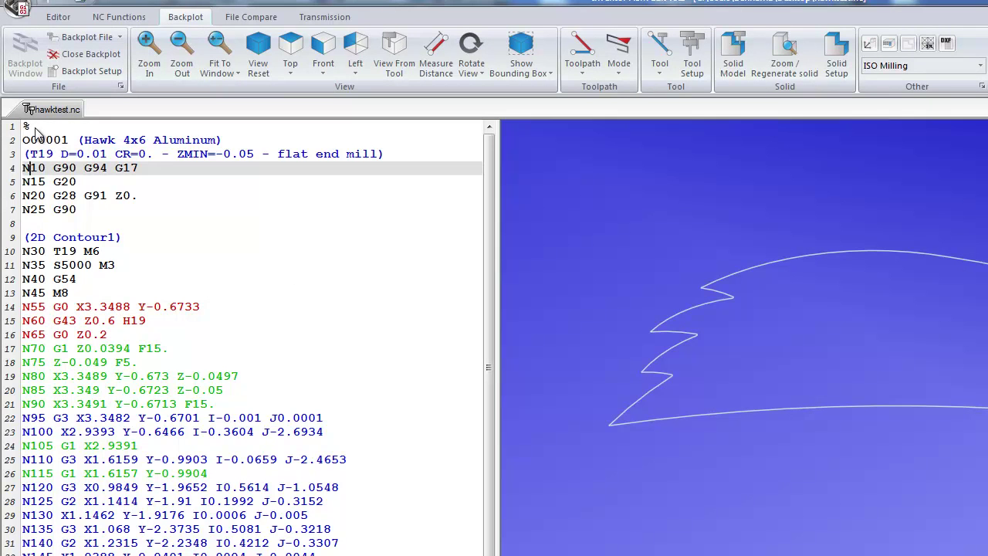
key("Down")
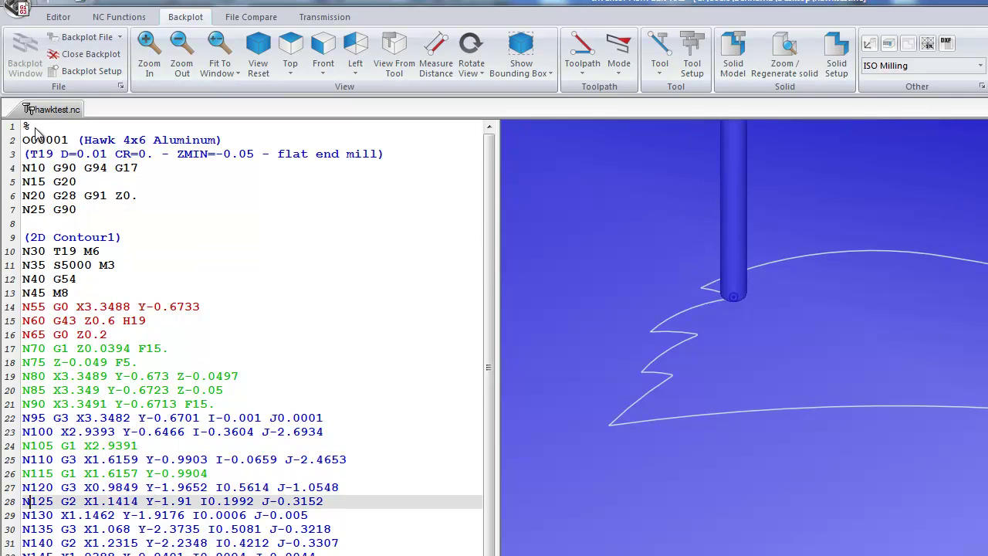
key("Up")
key("Up")
key("Up")
key("Up")
key("Up")
key("Up")
key("Up")
key("Up")
key("Up")
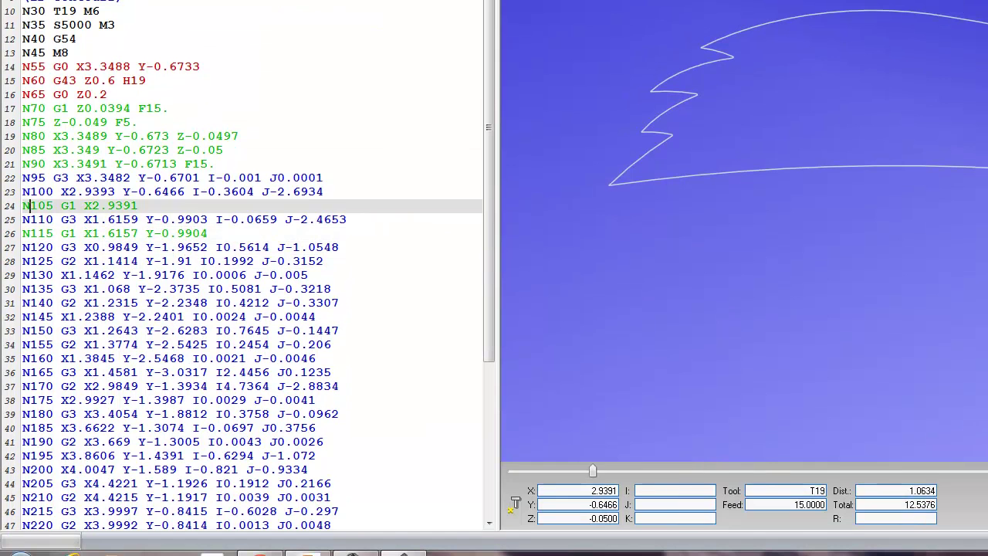
key("Up")
key("Up")
key("Up")
key("Up")
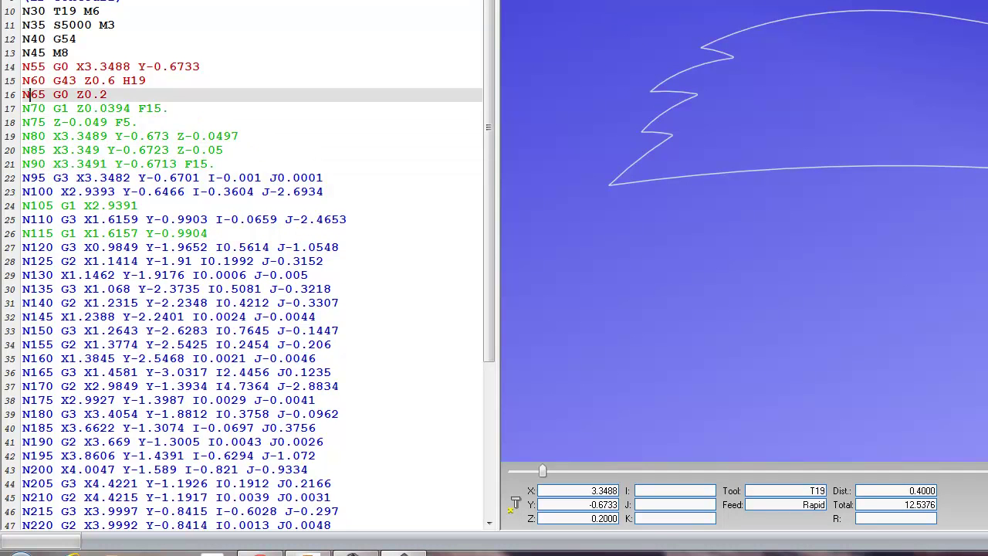
- Advance the tool through the contour's arcs to the final retract line, then step back
key("Down")
key("Down")
key("Down")
key("Down")
key("Down")
key("Down")
key("Down")
key("Down")
key("Down")
key("Down")
key("Down")
key("Down")
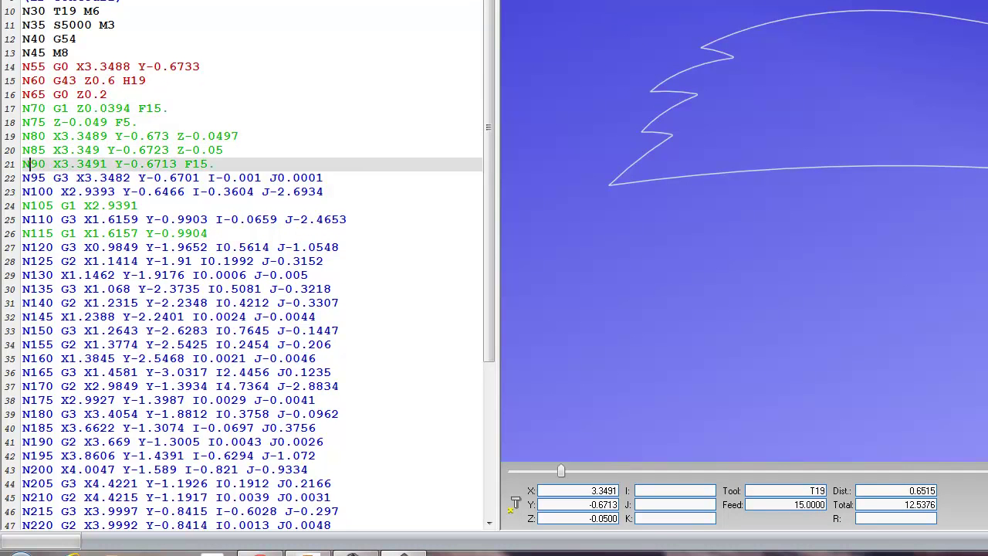
key("Down")
key("Down")
key("Down")
key("Down")
key("Down")
key("Down")
key("Down")
key("Down")
key("Down")
key("Down")
key("Down")
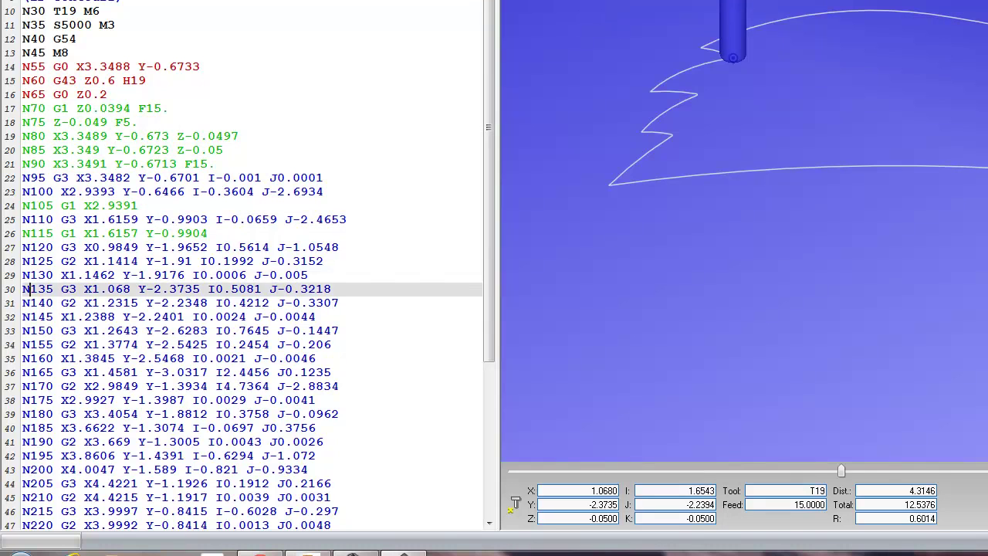
key("Down")
key("Down")
key("Down")
key("Down")
key("Down")
key("Down")
key("Down")
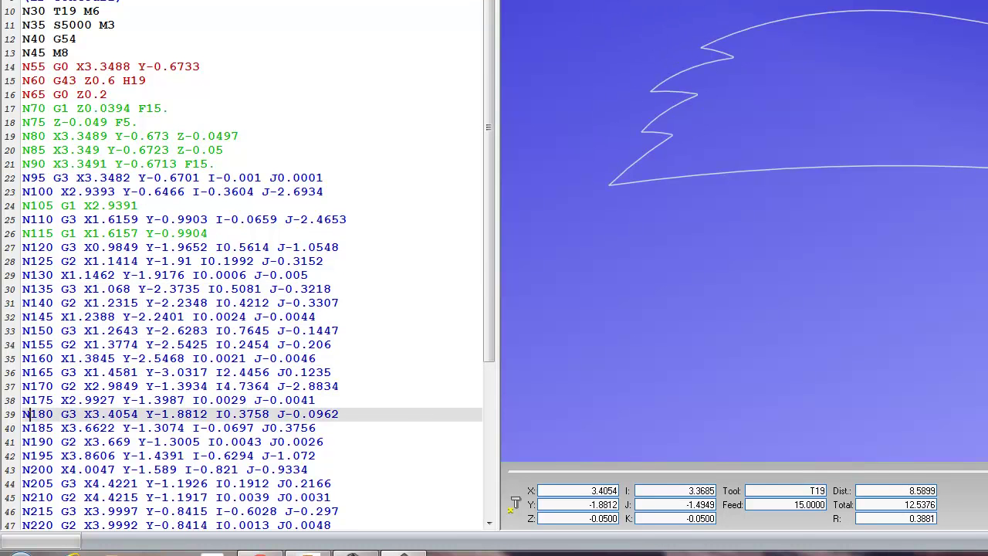
key("Down")
key("Down")
key("Down")
key("Down")
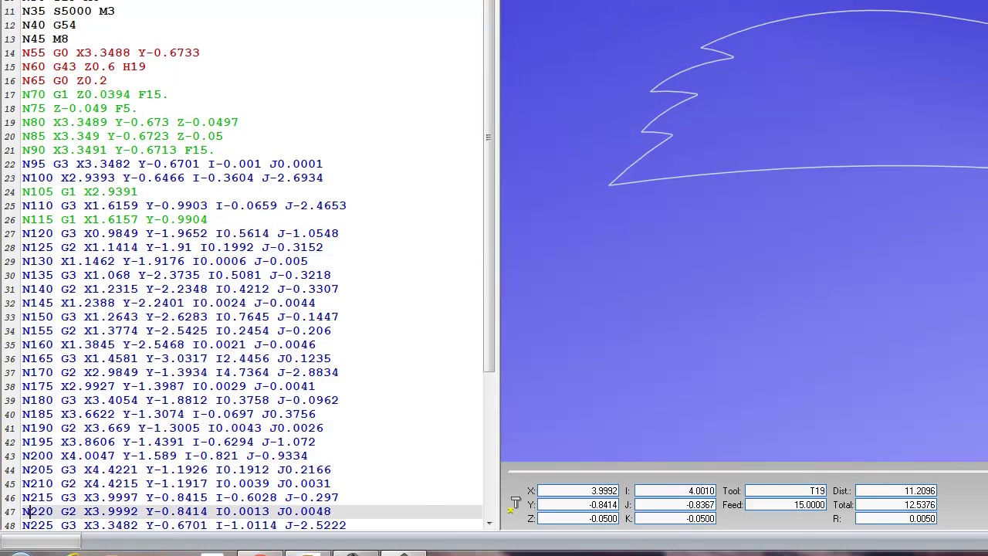
key("Down")
key("Down")
key("Down")
key("Down")
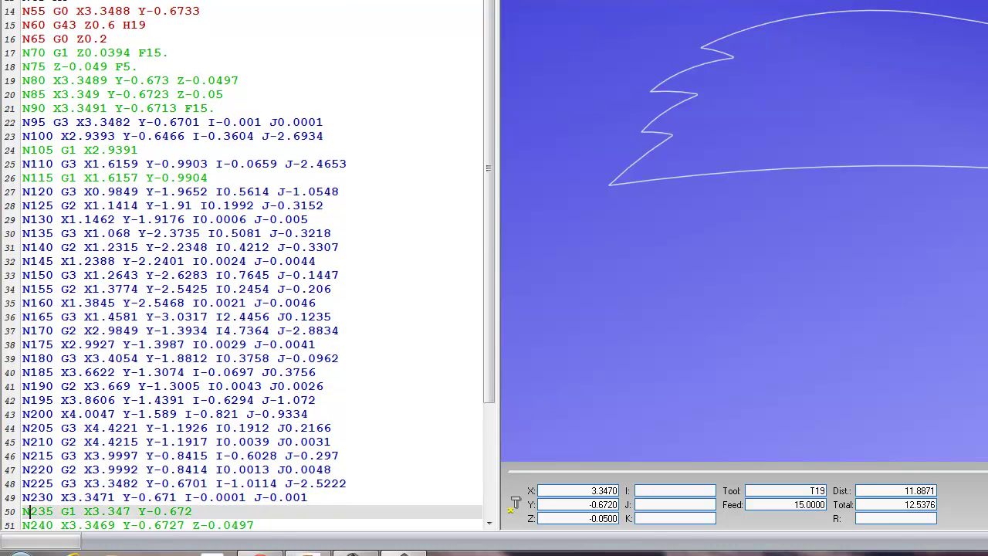
key("Down")
key("Down")
key("Down")
key("Down")
key("Down")
key("Down")
key("Down")
key("Down")
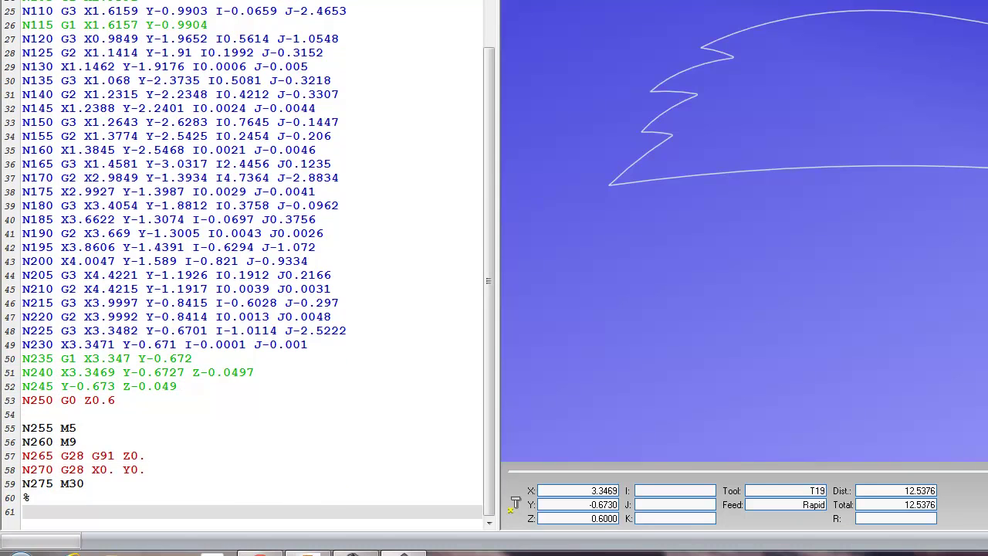
key("Up")
key("Up")
key("Up")
key("Up")
key("Up")
key("Up")
key("Up")
key("Up")
key("Up")
key("Up")
key("Up")
key("Up")
key("Up")
key("Up")
key("Up")
key("Up")
key("Up")
key("Up")
key("Up")
key("Up")
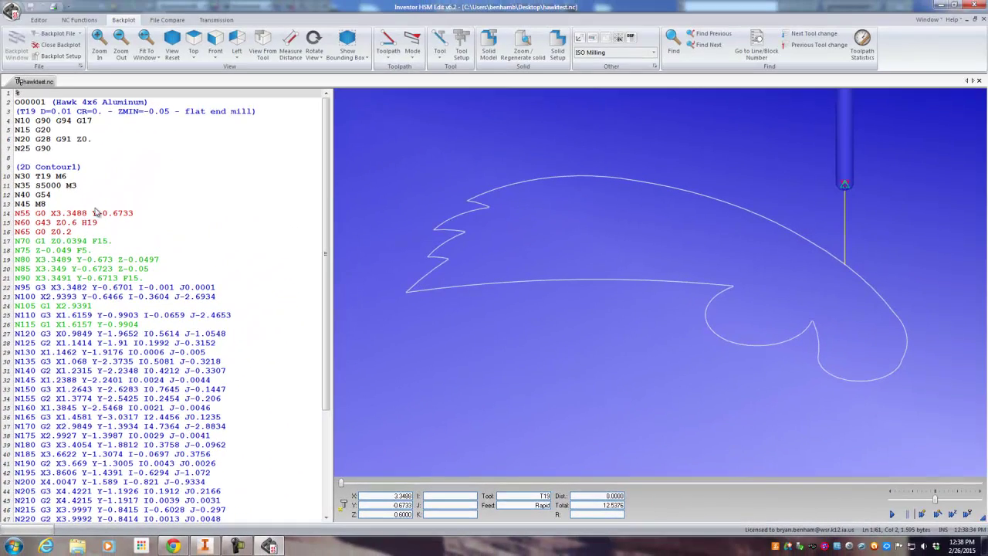
- From the Editor tools, check hawktest's Desktop Save As location, then close the dialog
left_click(40, 20)
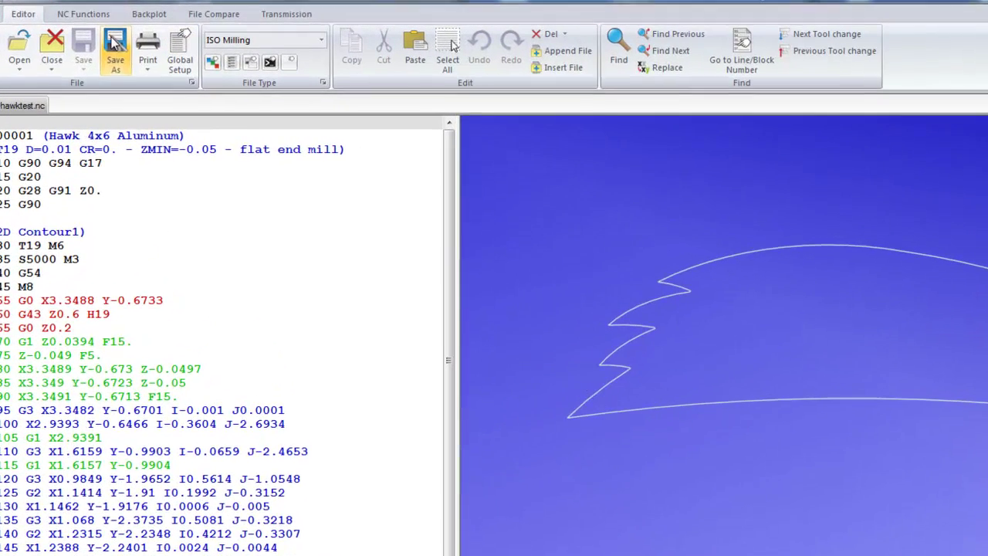
left_click(100, 43)
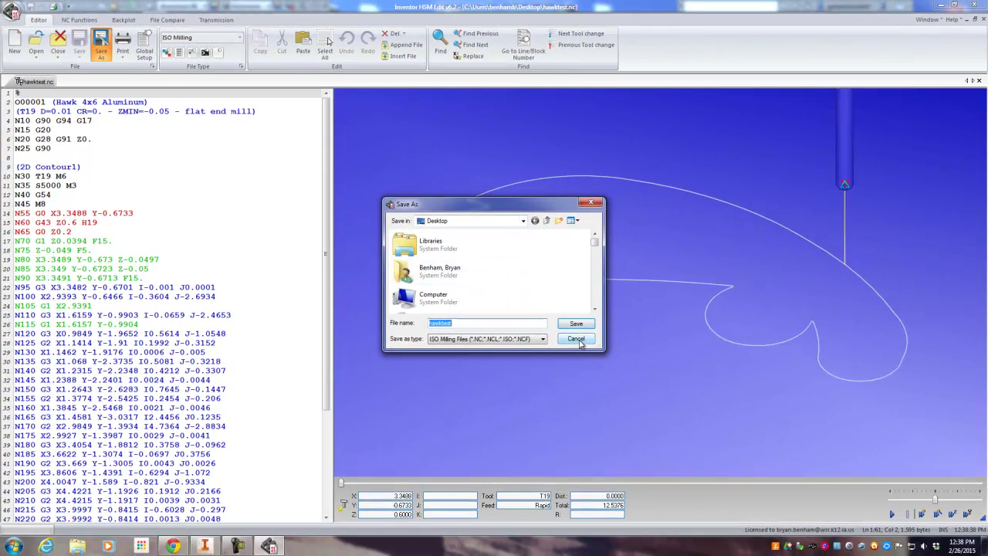
left_click(611, 343)
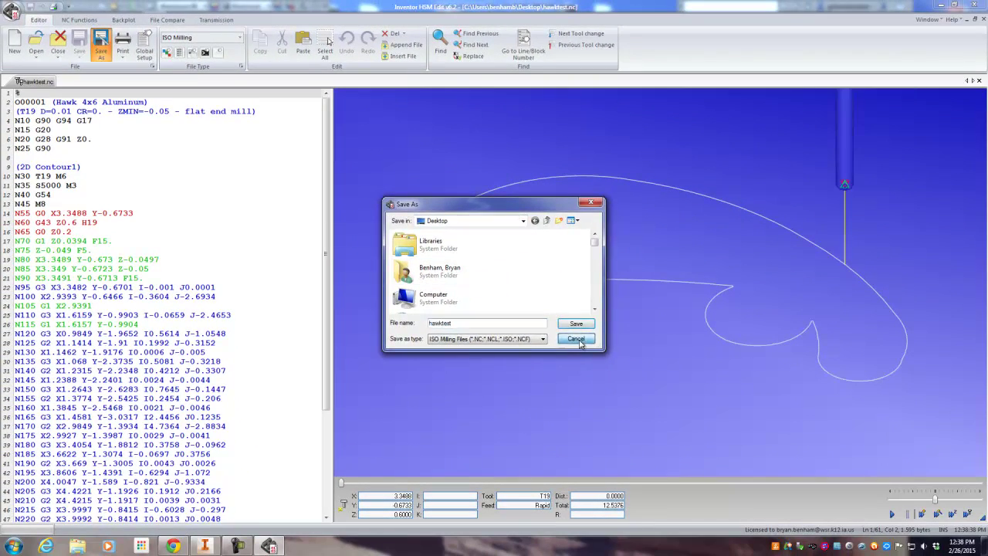